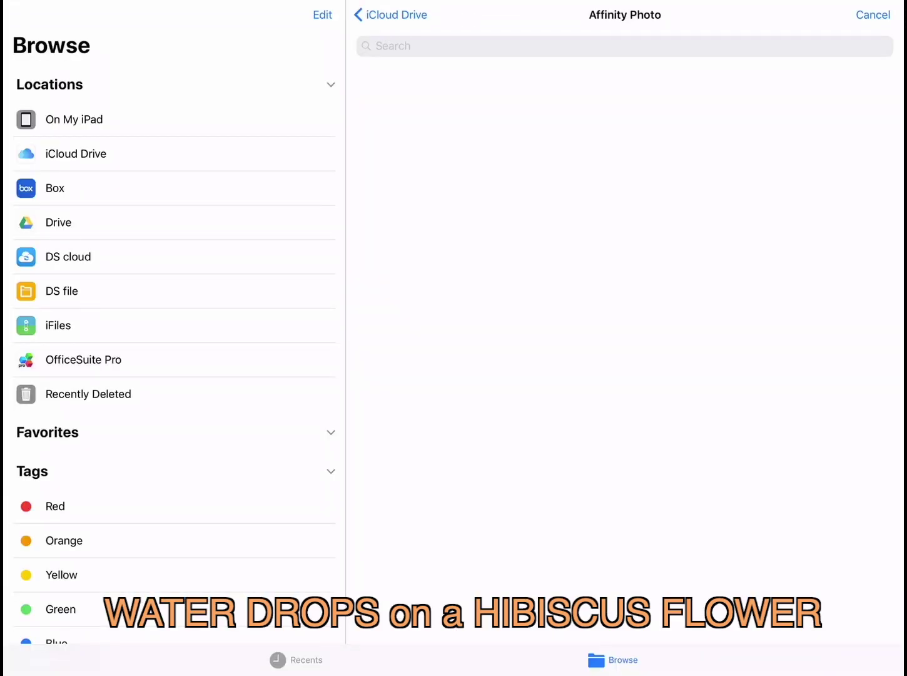
- Open the hibiscus photo DSC_0976 from iCloud Drive for editing
click(432, 282)
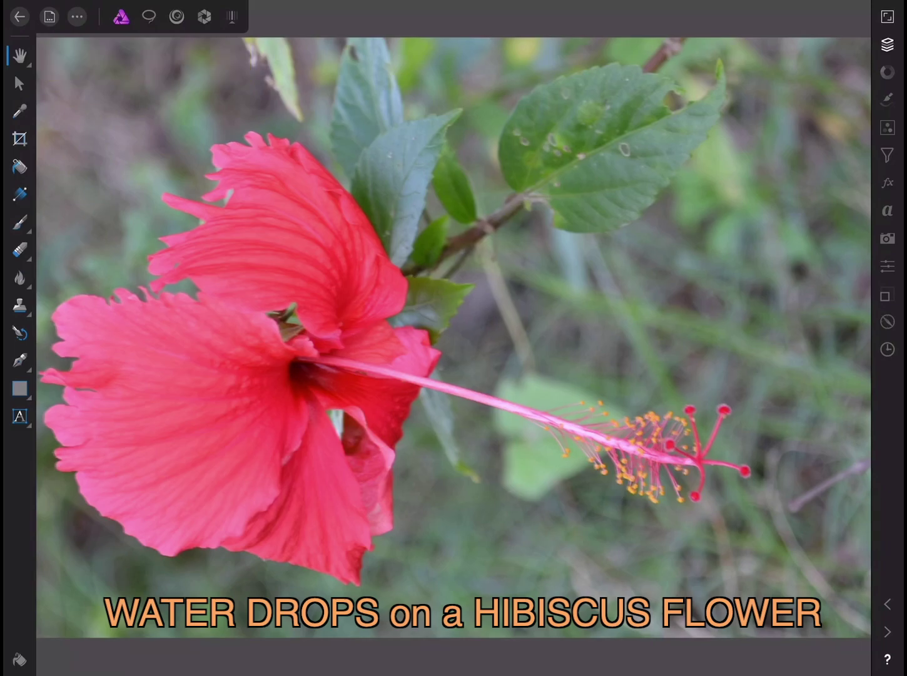
- Draw a flat ellipse on the upper petal and set its fill opacity to 0%
click(19, 388)
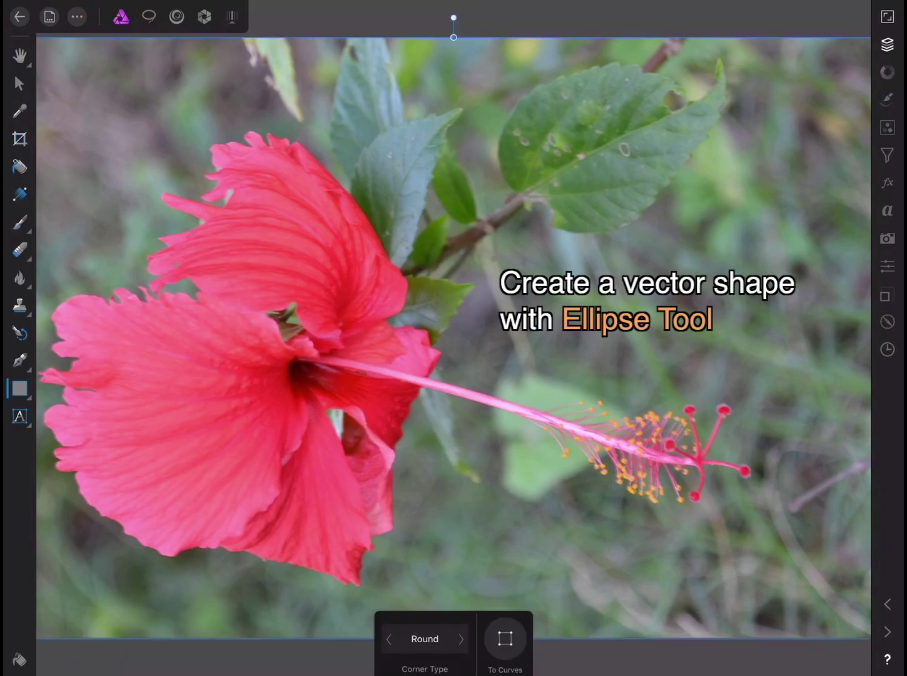
click(20, 388)
click(88, 190)
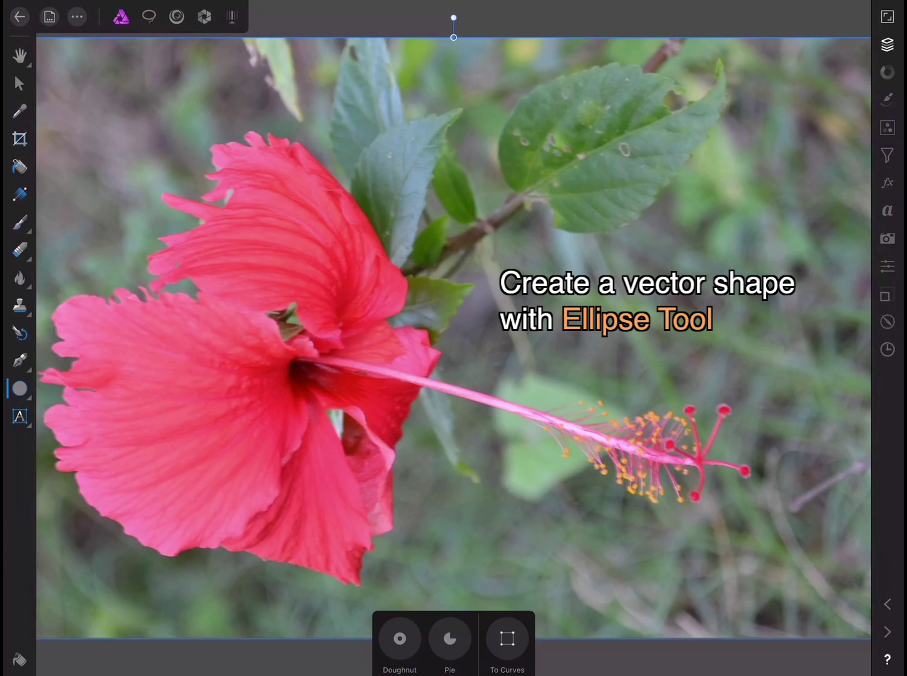
drag(236, 226, 299, 253)
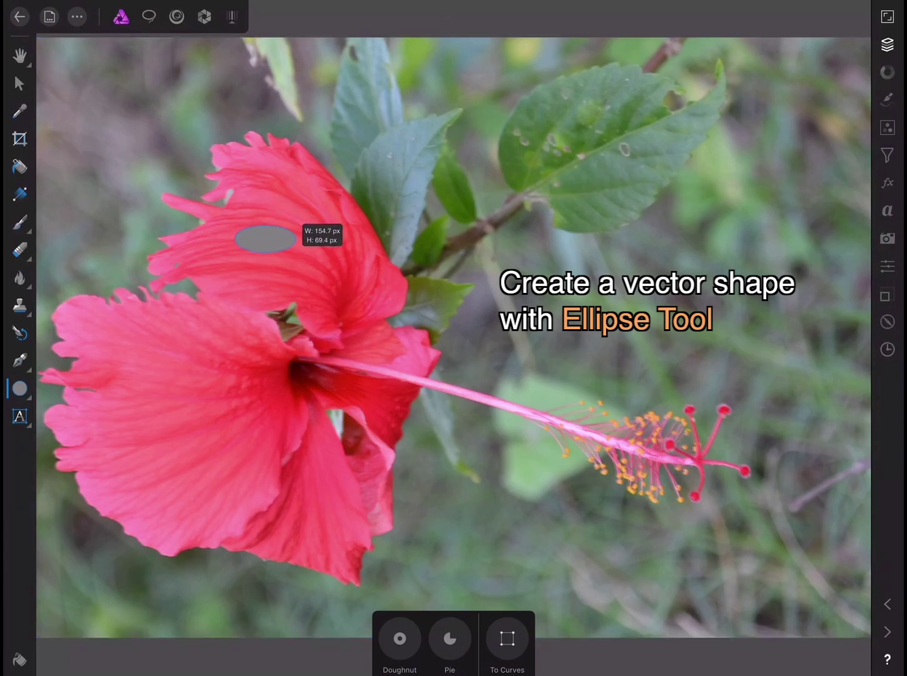
drag(299, 253, 300, 253)
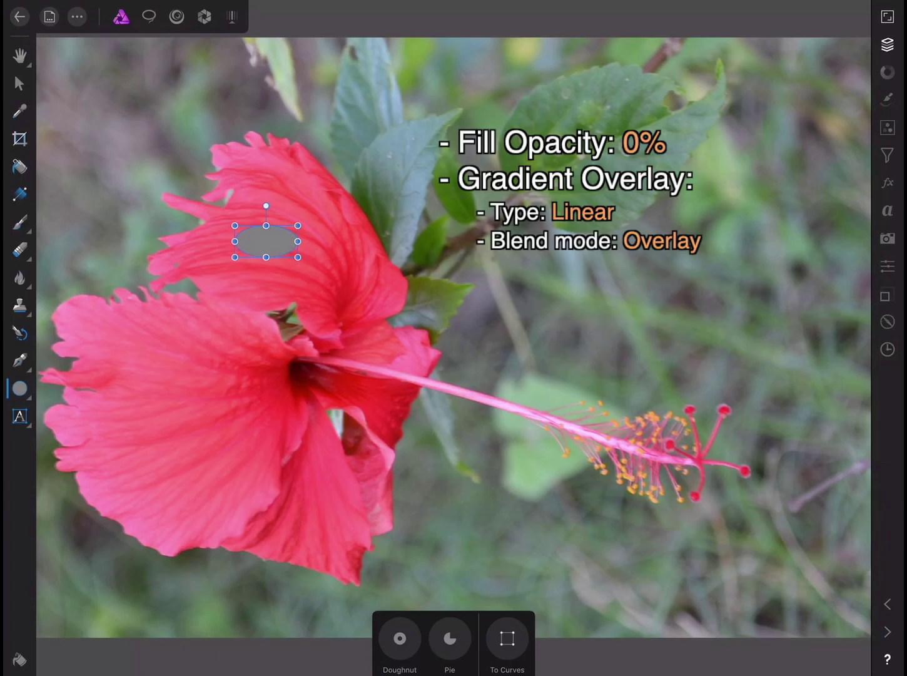
click(887, 182)
drag(854, 74, 749, 74)
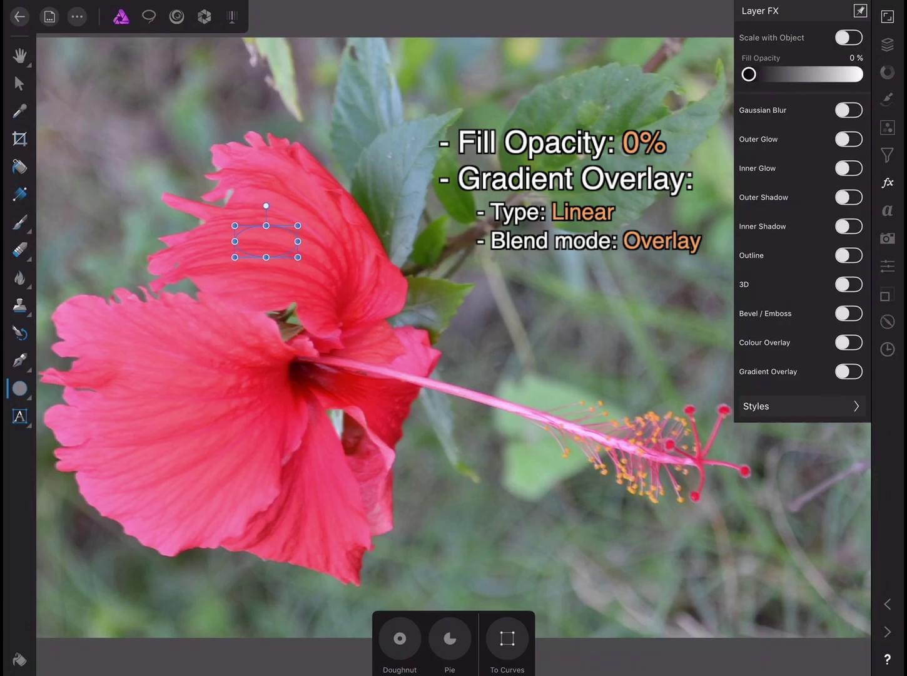
- Add a Gradient Overlay to the ellipse, rotated top to bottom, in Overlay blend mode
click(849, 370)
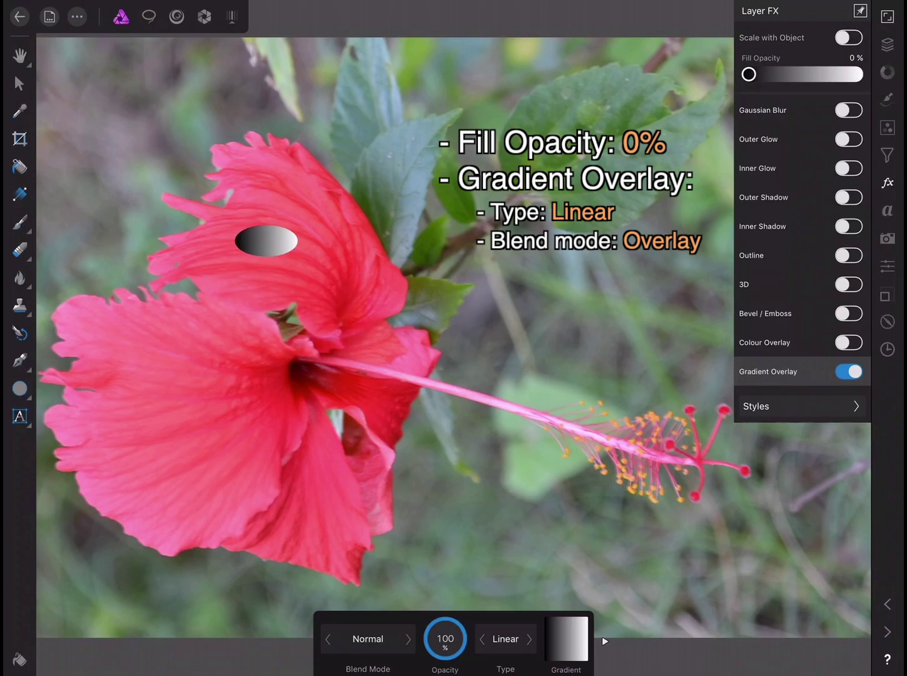
click(605, 641)
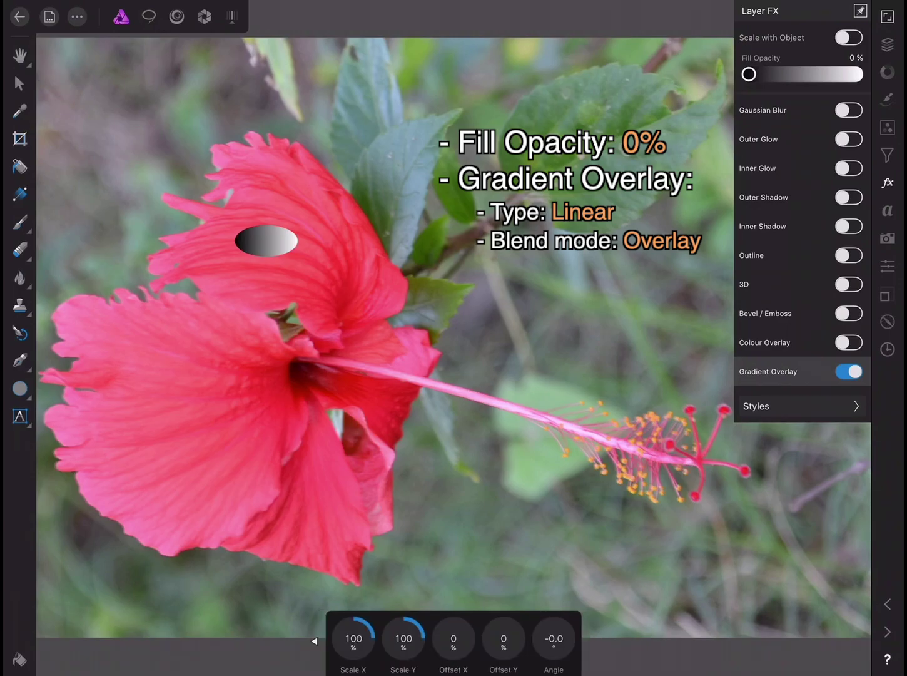
drag(553, 638, 564, 639)
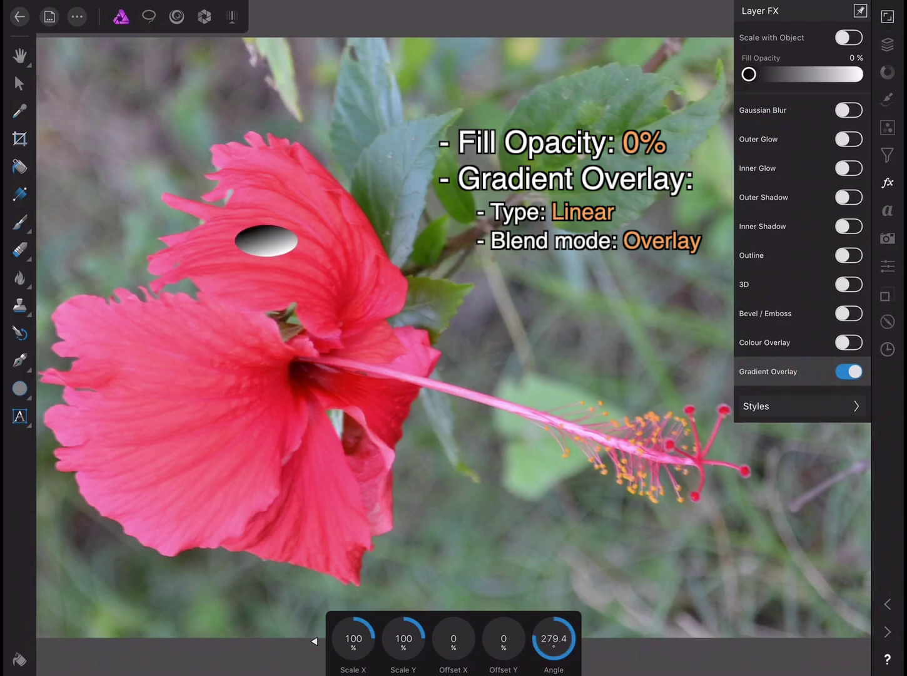
click(315, 641)
click(368, 638)
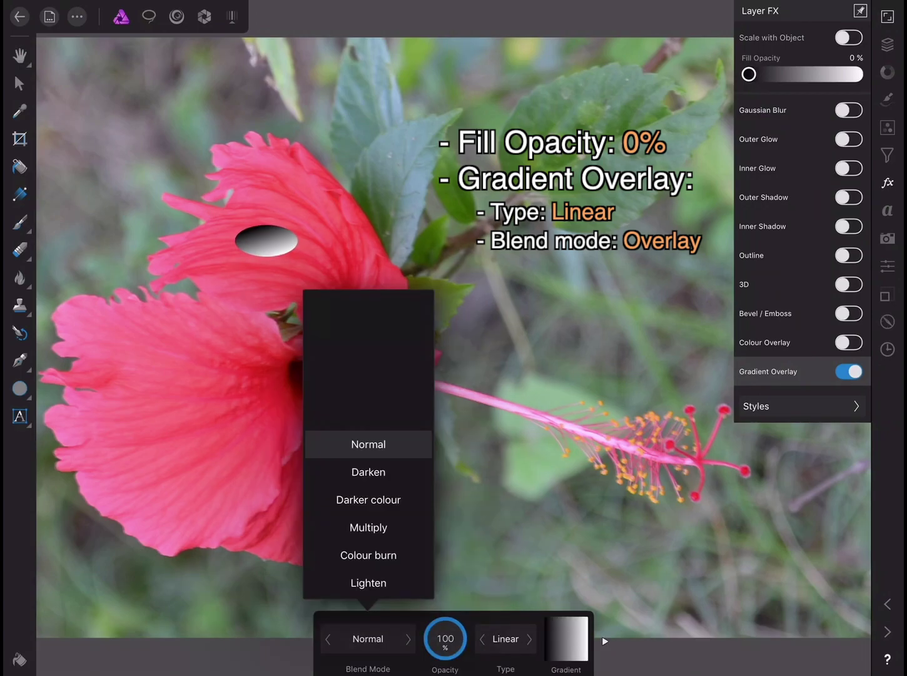
scroll(369, 500, down, 5)
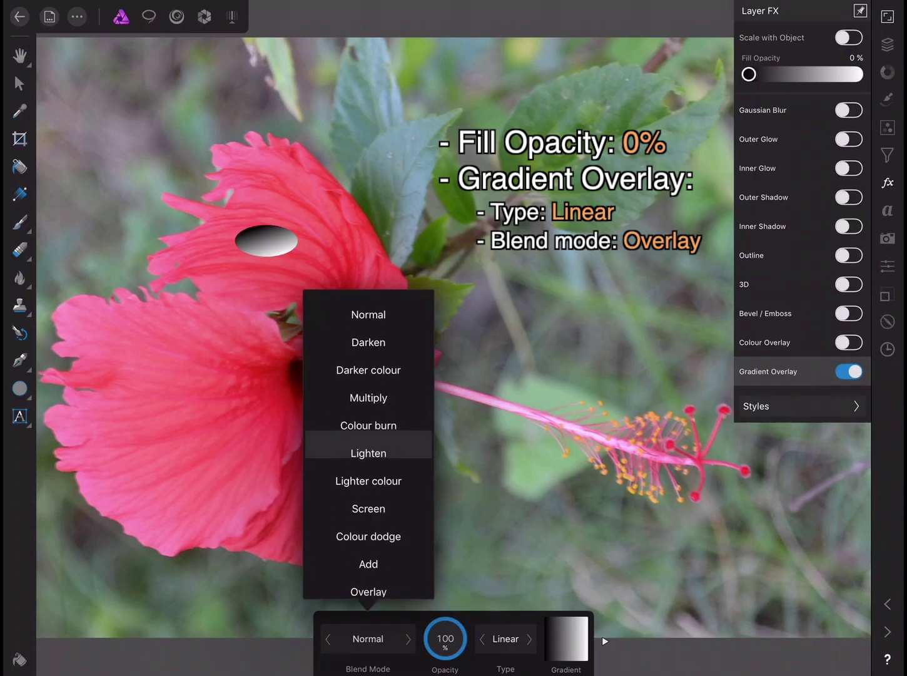
scroll(369, 444, down, 1)
scroll(369, 445, down, 1)
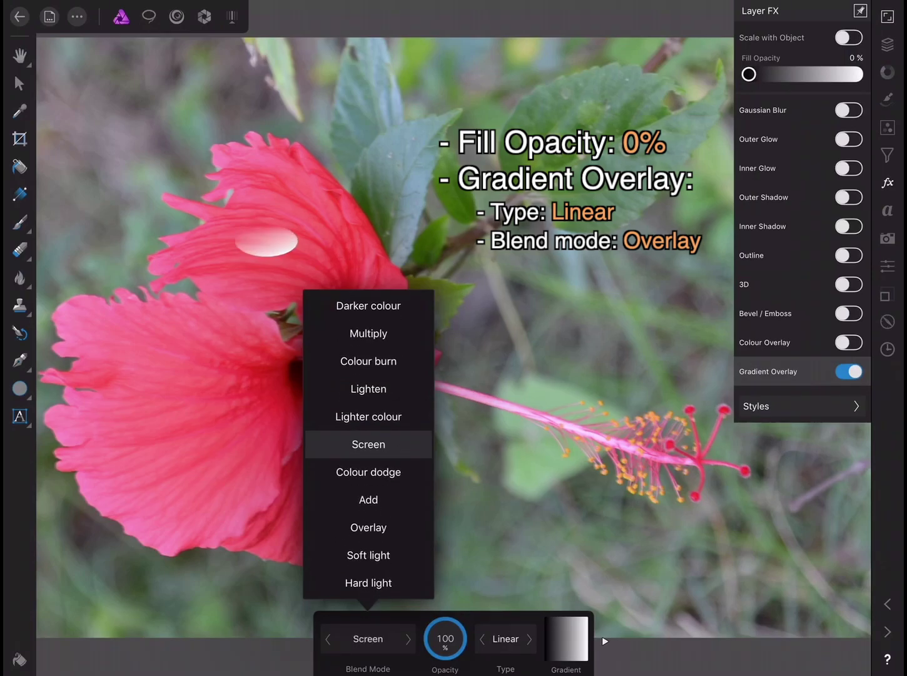
click(369, 527)
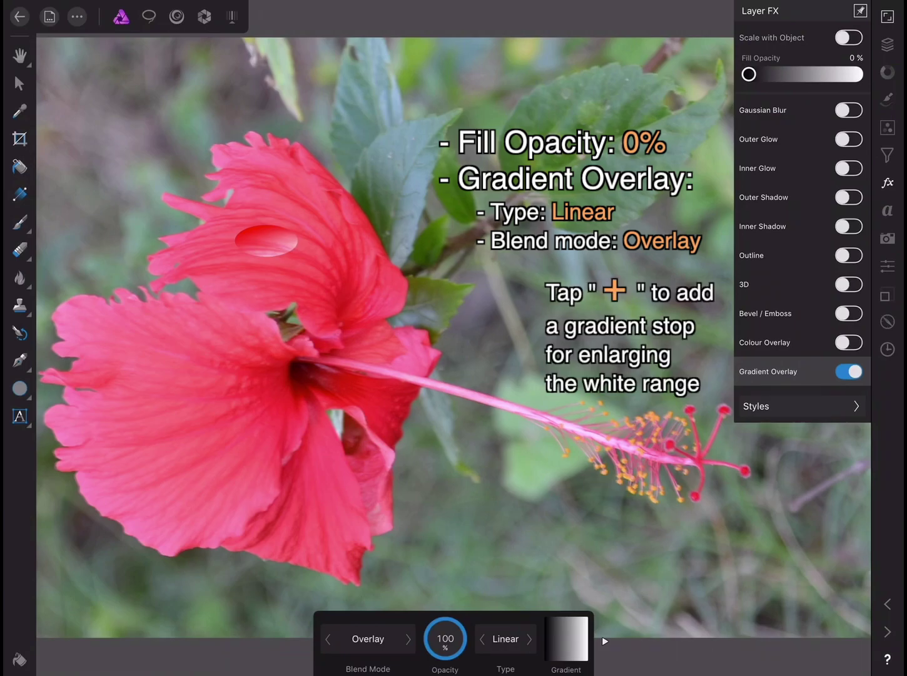
- Add a white stop to the gradient and reposition it to widen the white range
click(566, 637)
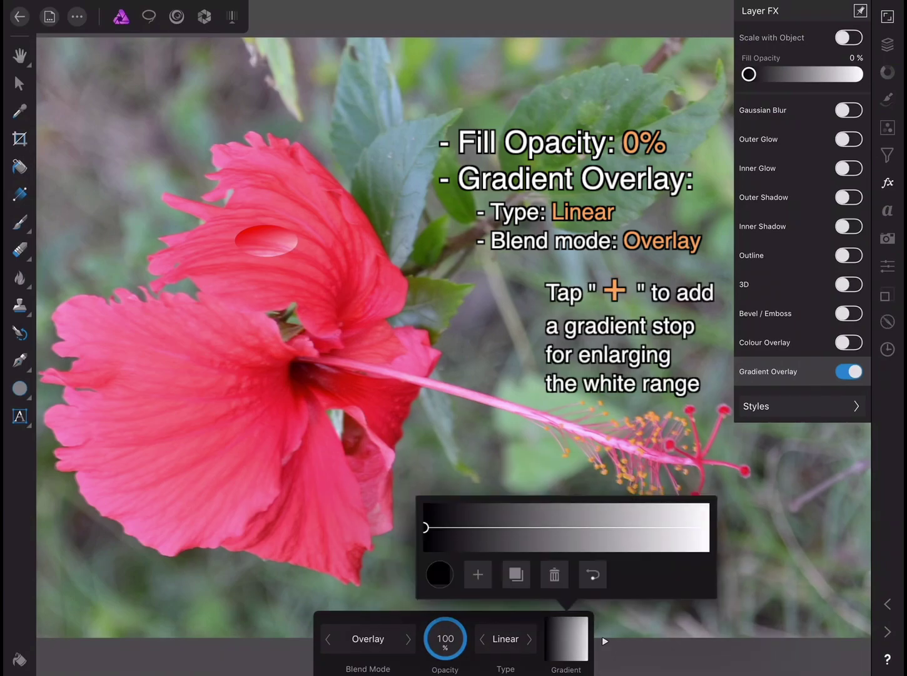
click(478, 574)
click(441, 575)
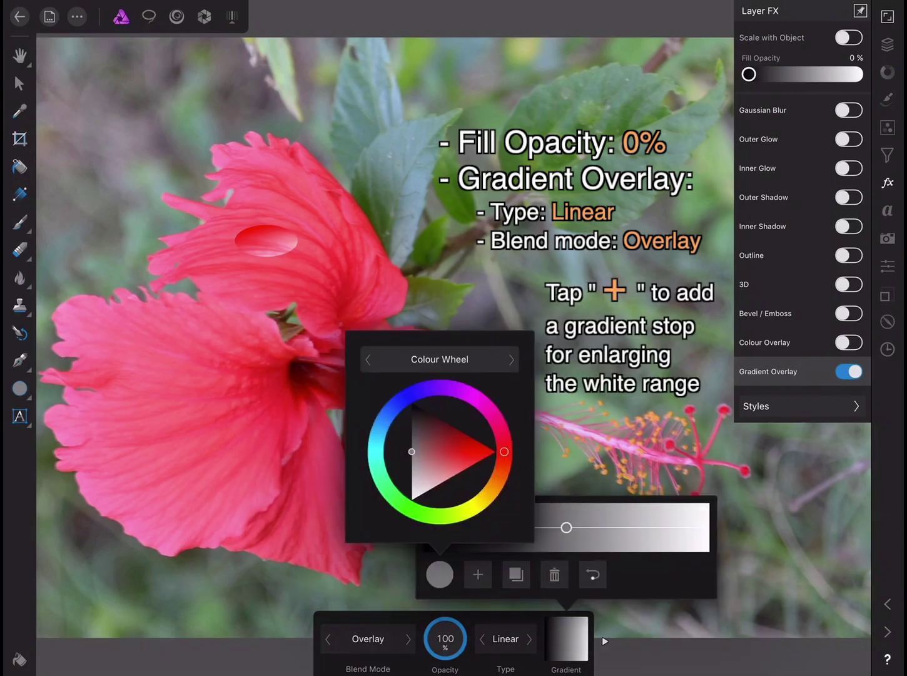
drag(411, 451, 412, 501)
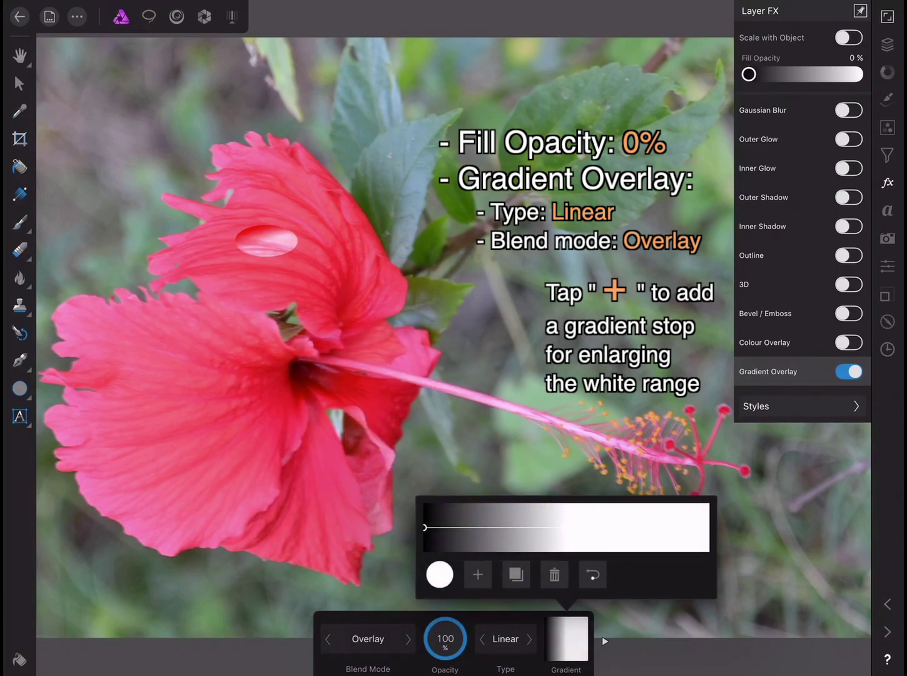
drag(561, 527, 600, 527)
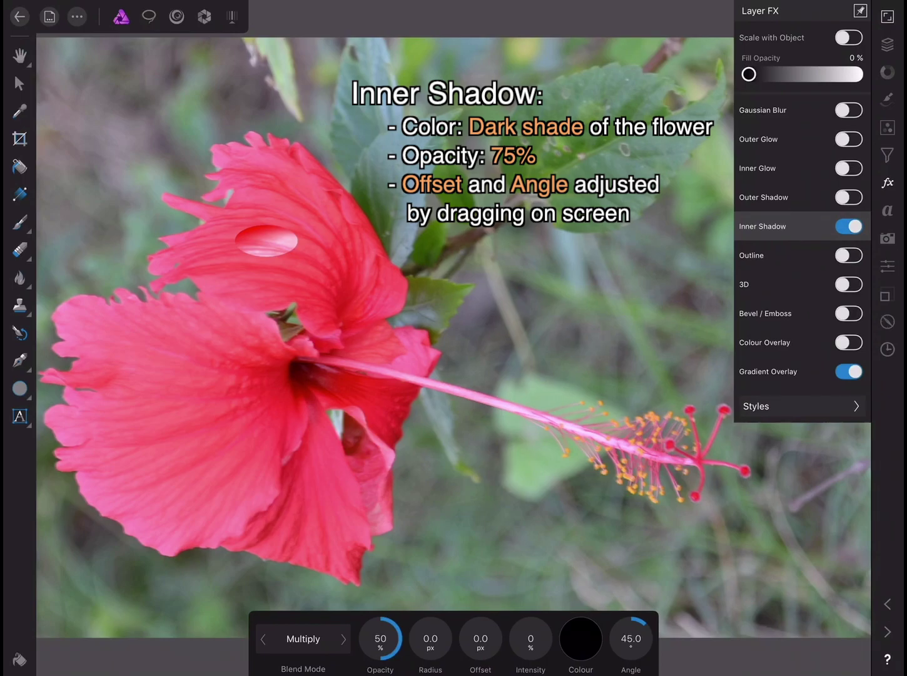
- Give the inner shadow a dark red colour and 75% opacity
click(580, 638)
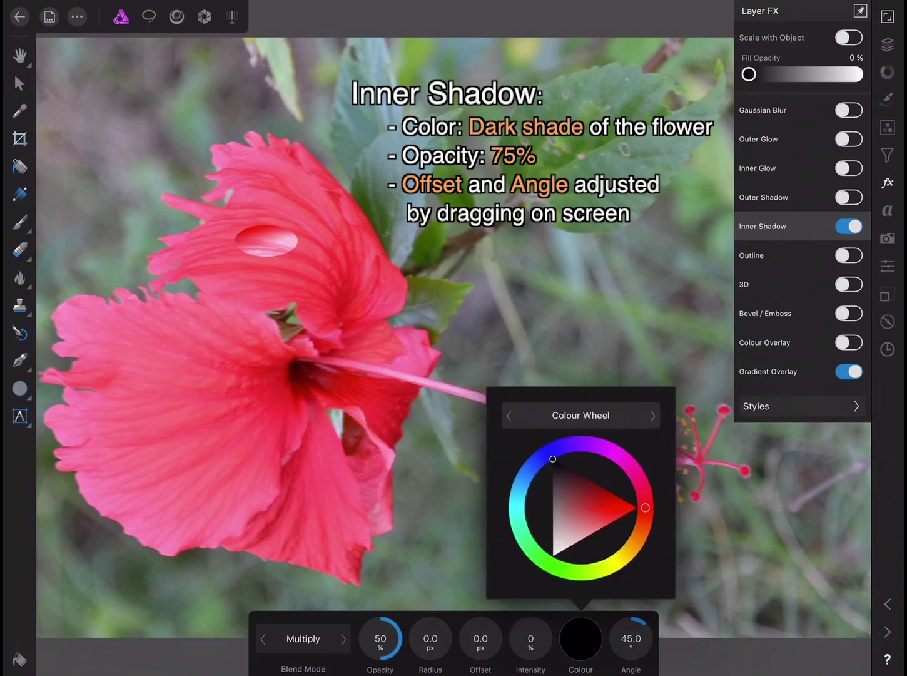
click(600, 486)
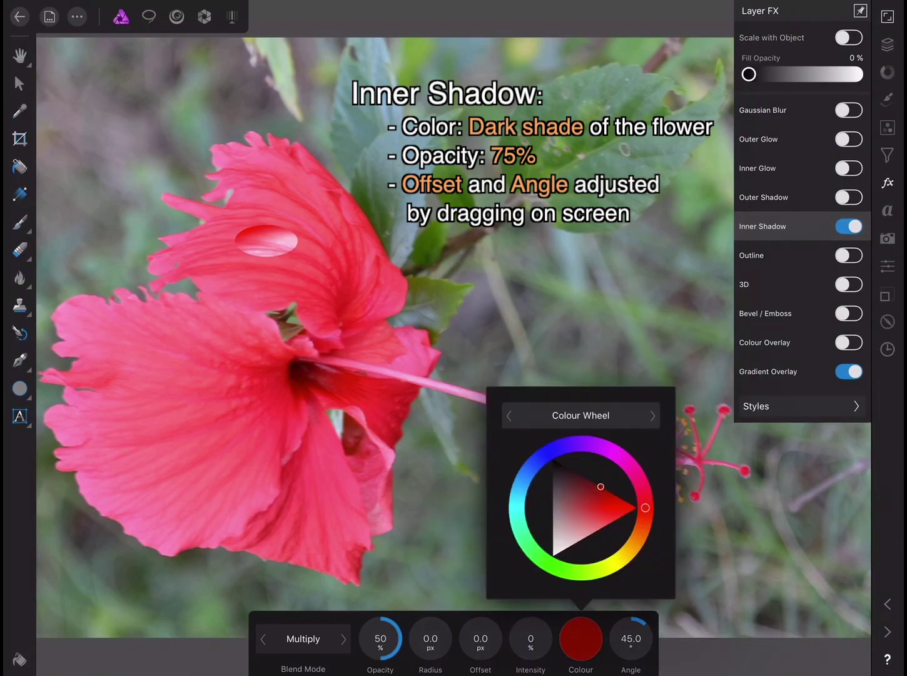
click(580, 638)
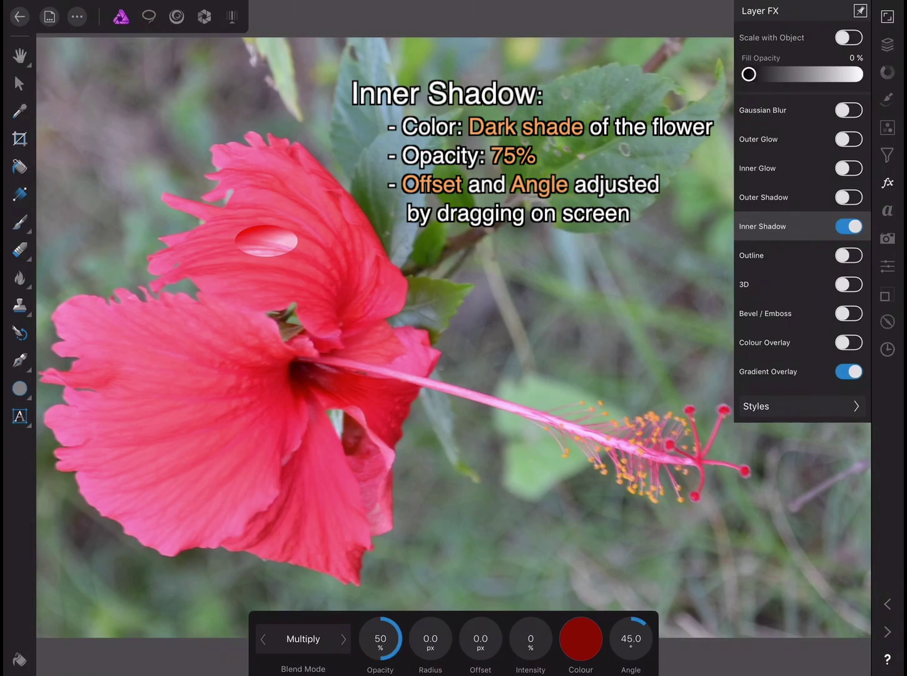
click(381, 638)
text(75)
key(Return)
- Set the inner shadow to 11.7 px radius and 17.5 px offset at 225.9°
mouse_move(431, 638)
mouse_down()
mouse_move(451, 637)
mouse_move(405, 638)
mouse_up()
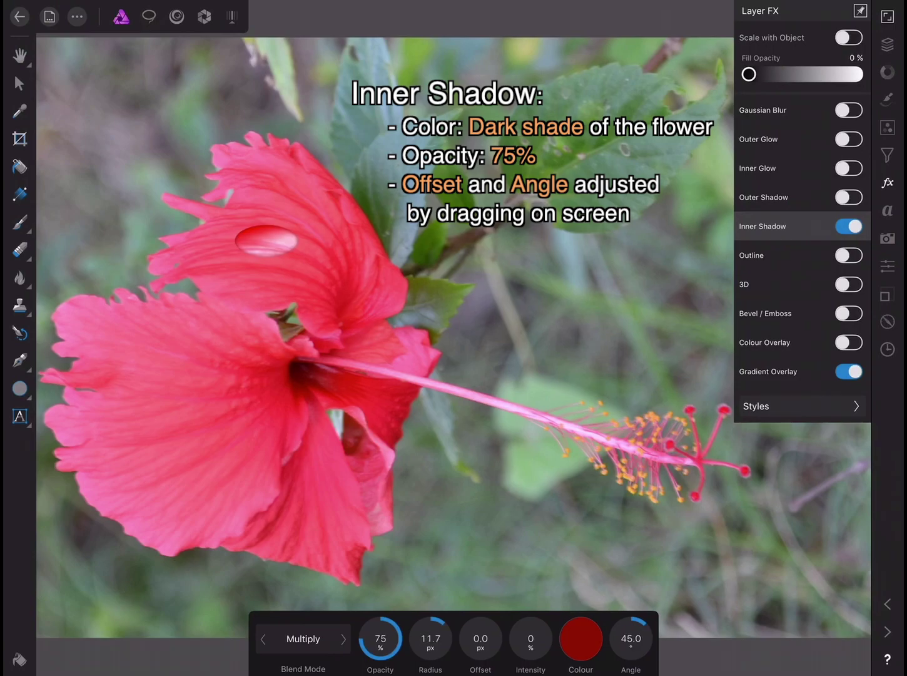
drag(481, 638, 501, 638)
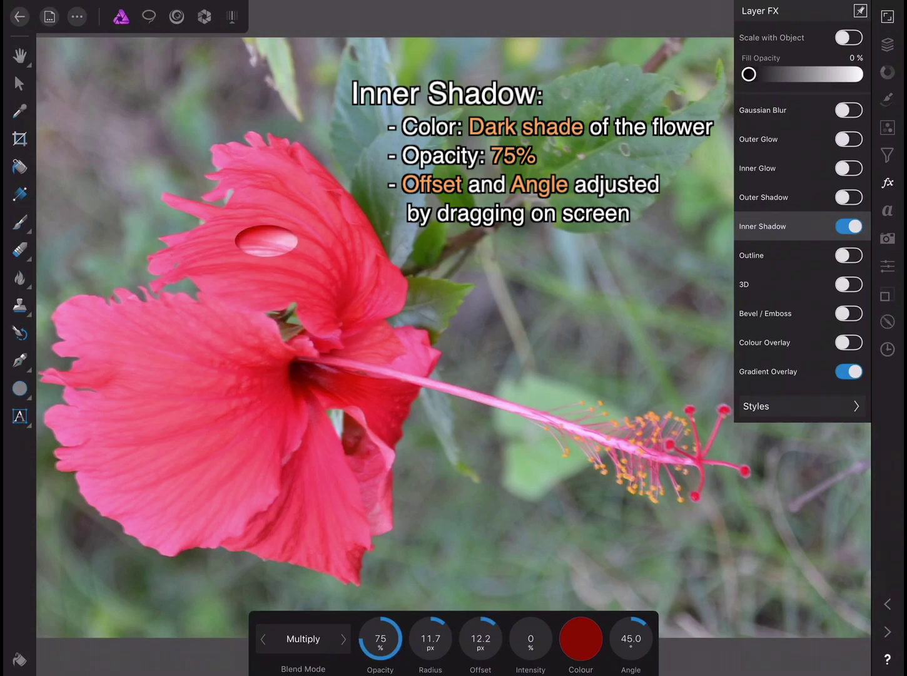
drag(438, 313, 426, 336)
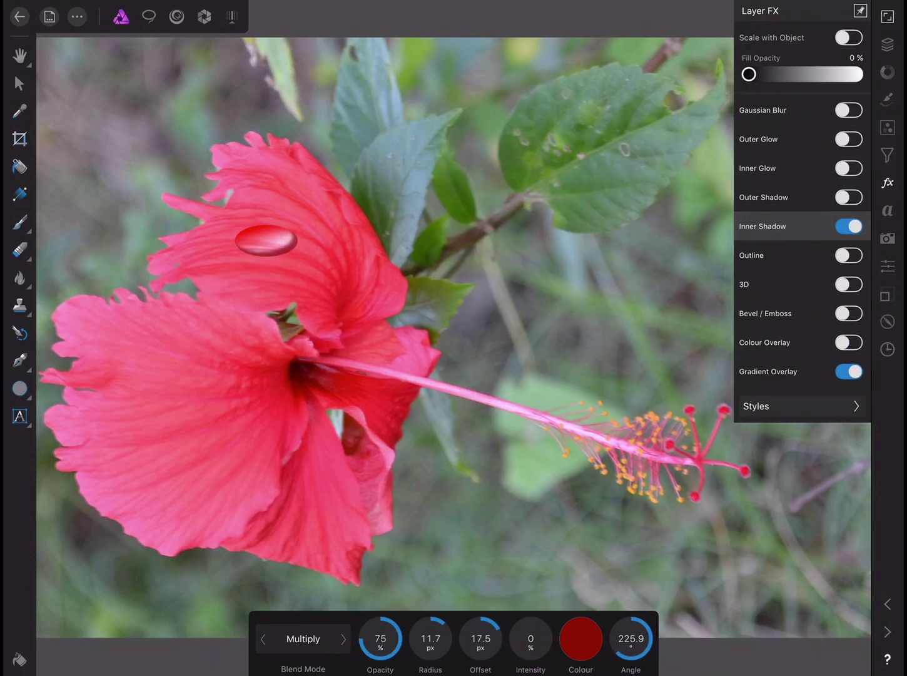
click(764, 197)
- Give the outer shadow a dark red colour and 75% opacity
click(849, 197)
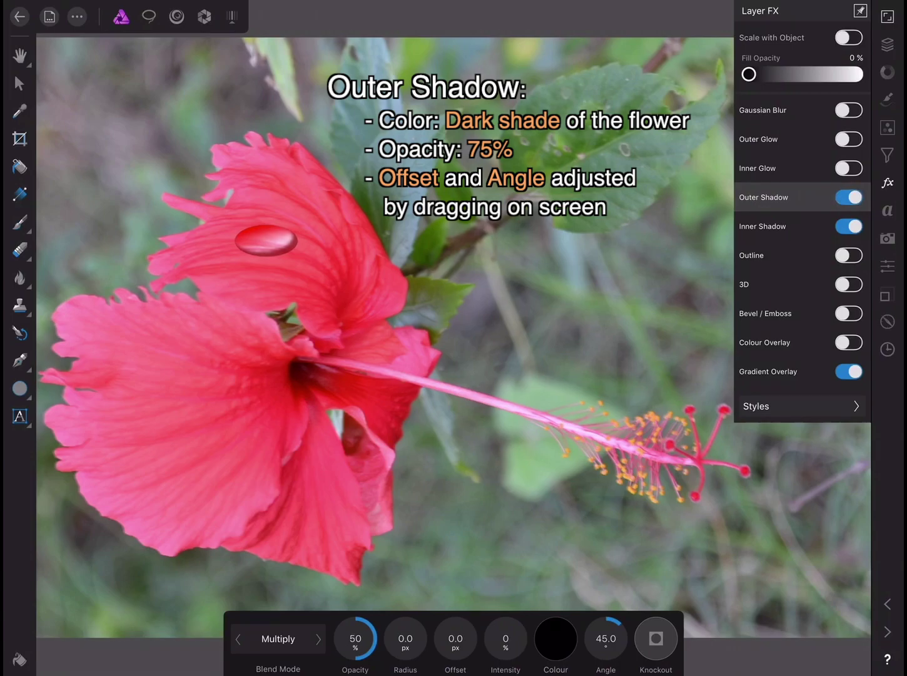
click(556, 639)
drag(570, 494, 575, 487)
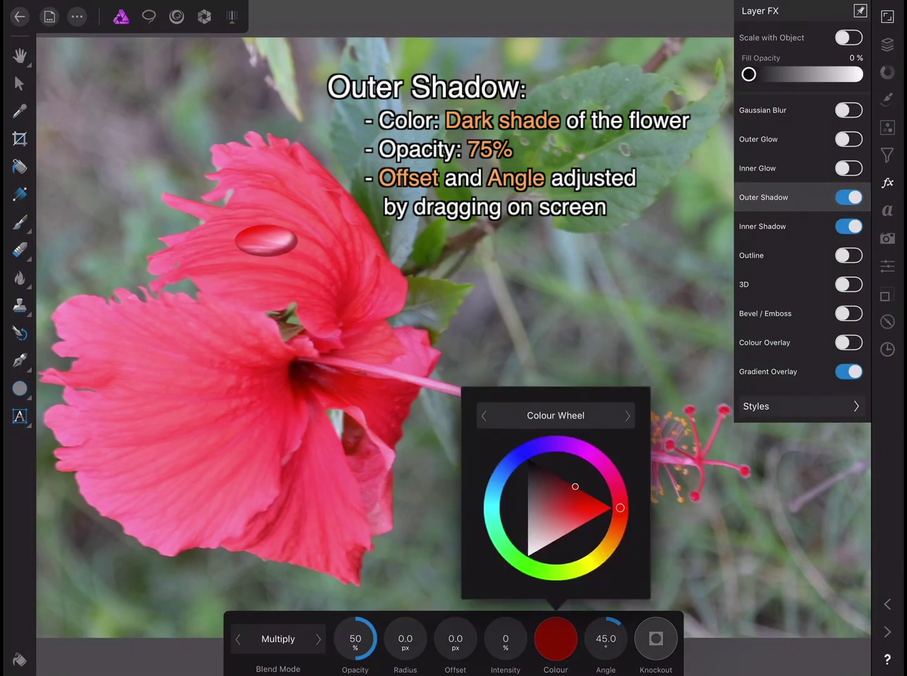
click(556, 638)
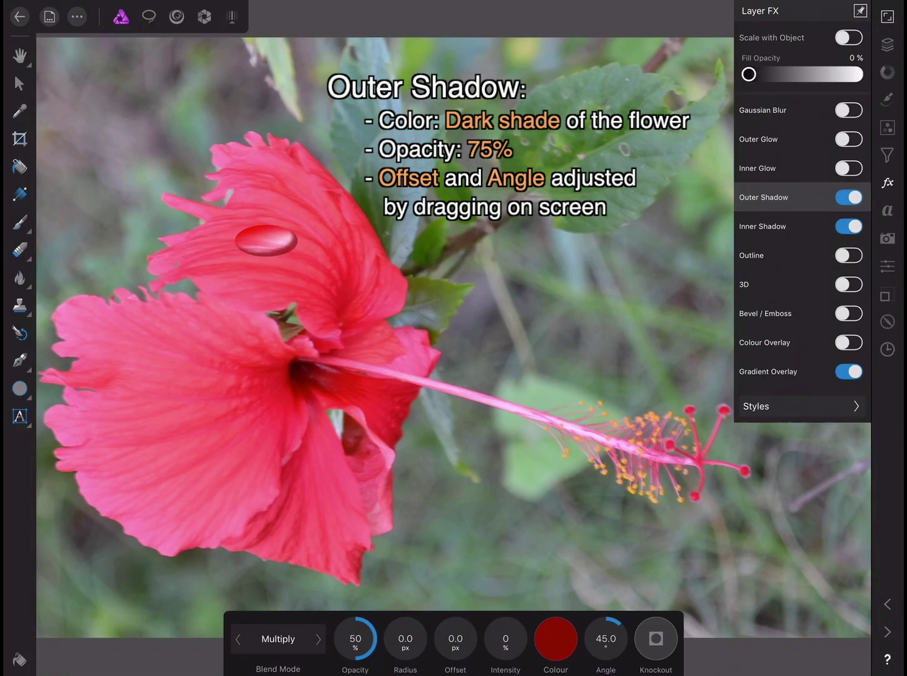
click(355, 638)
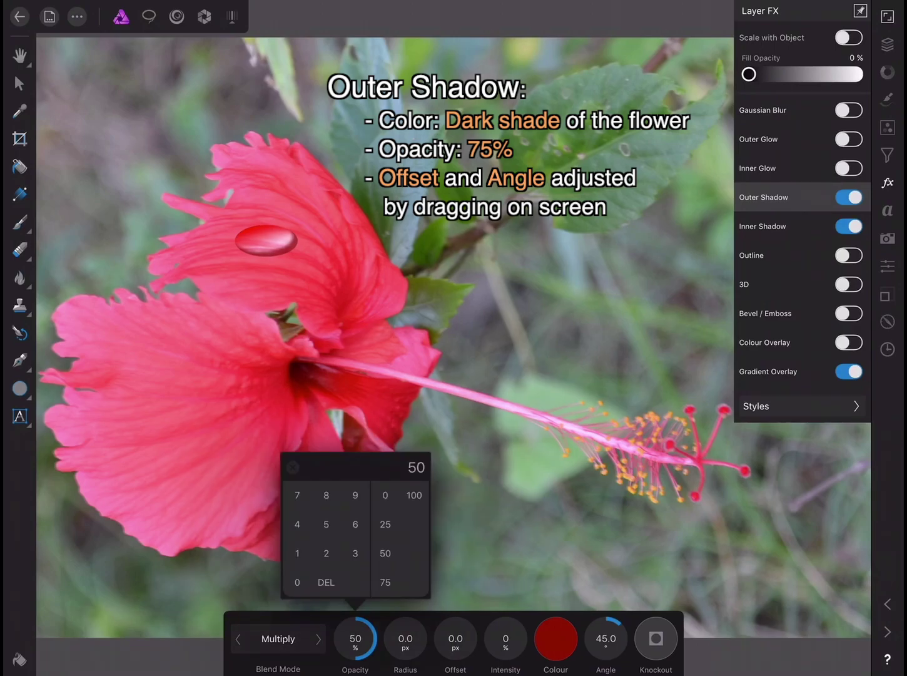
click(297, 495)
click(326, 524)
click(355, 638)
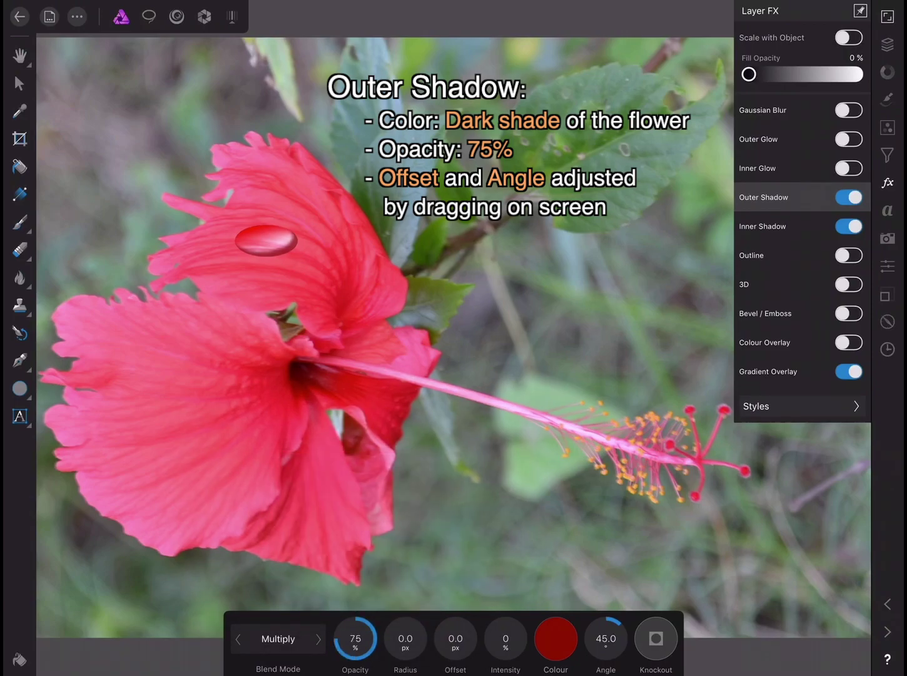
- Set the outer shadow to 22.3 px radius and 24.6 px offset at 177.7°, then show the layers list
drag(405, 638, 508, 638)
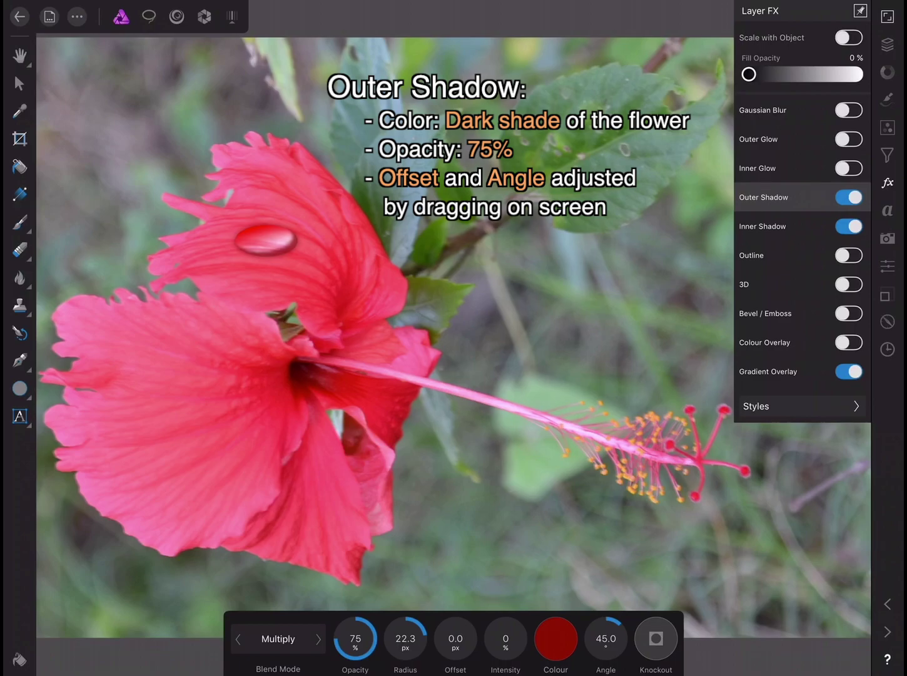
drag(456, 638, 478, 639)
drag(268, 242, 251, 244)
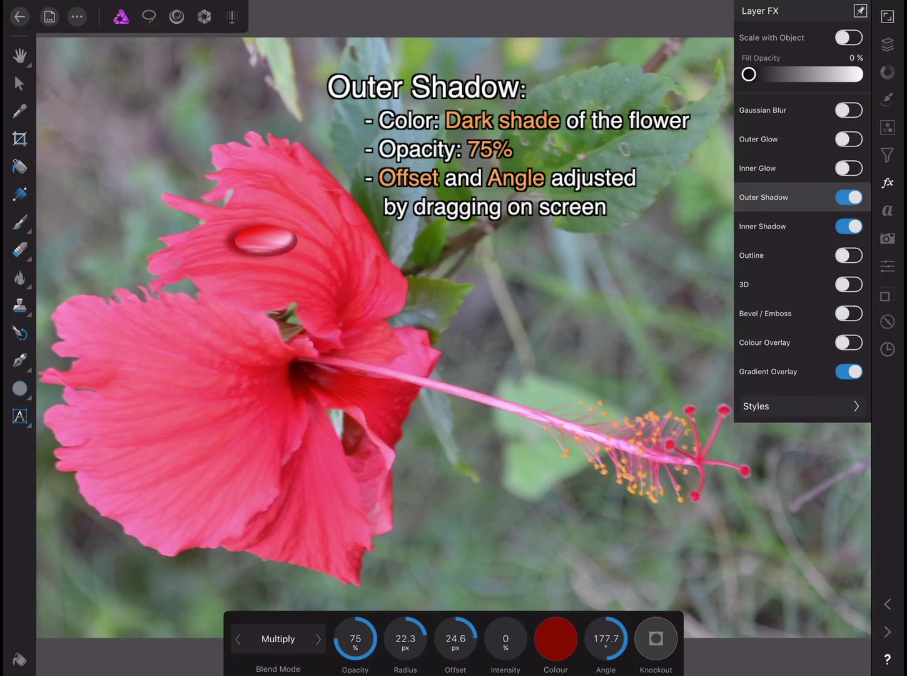
click(888, 46)
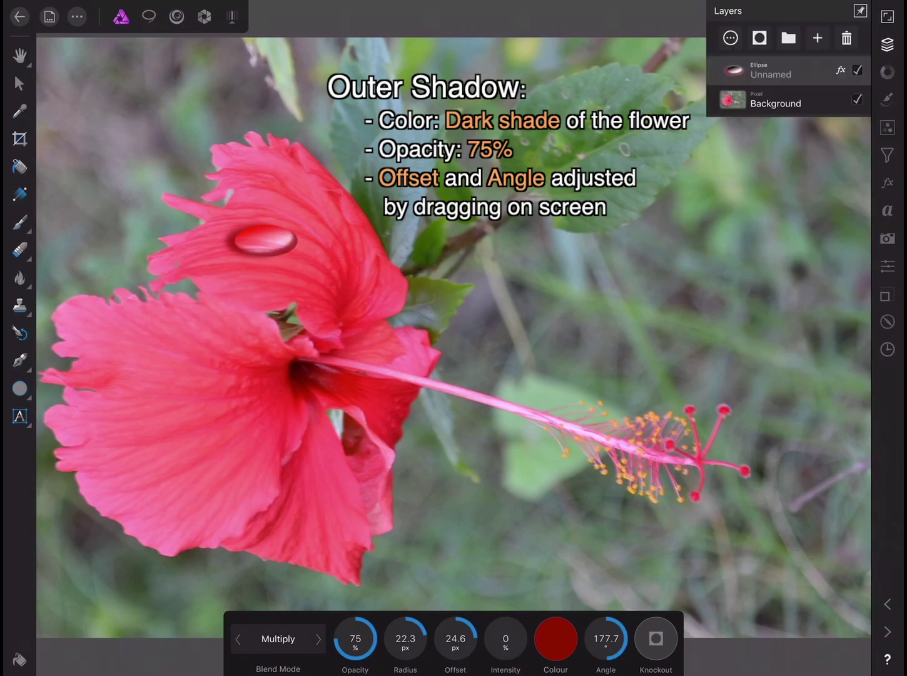
scroll(191, 144, up, 2)
- Draw a small white-filled ellipse on the drop's upper left as its highlight
scroll(191, 143, up, 4)
scroll(191, 143, up, 1)
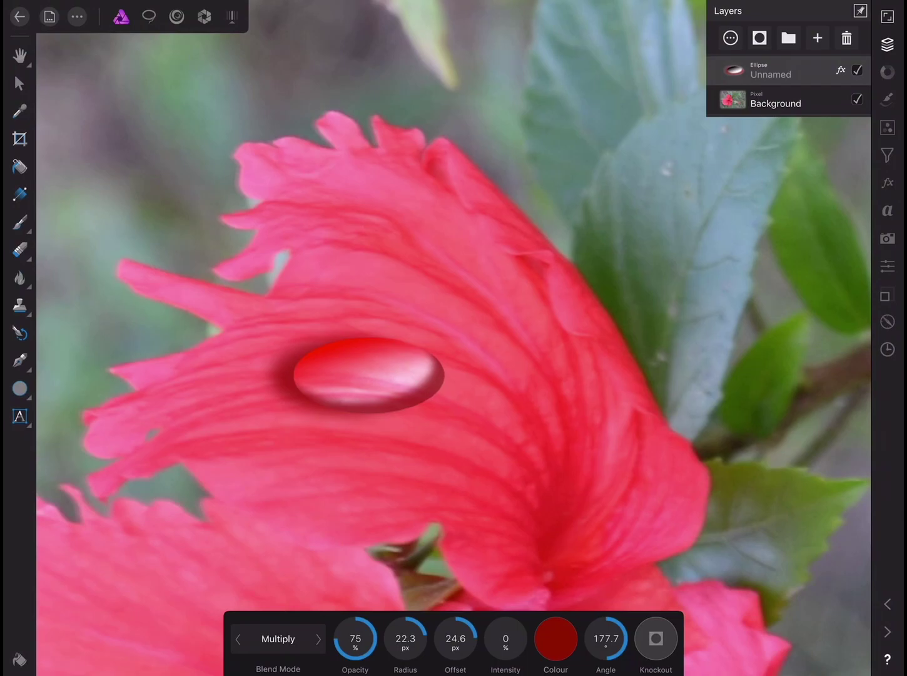
click(19, 388)
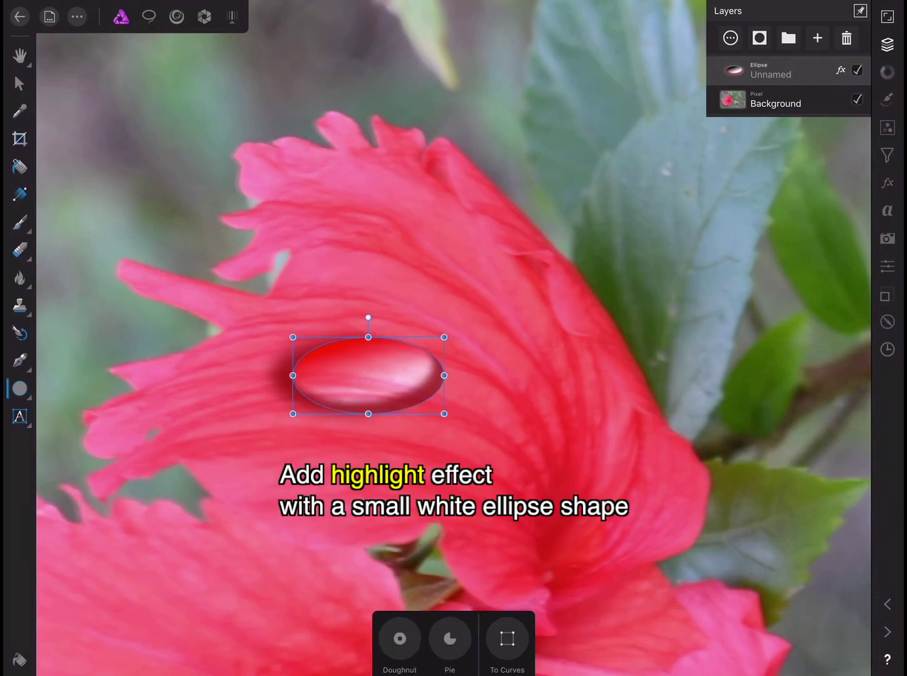
drag(338, 354, 340, 363)
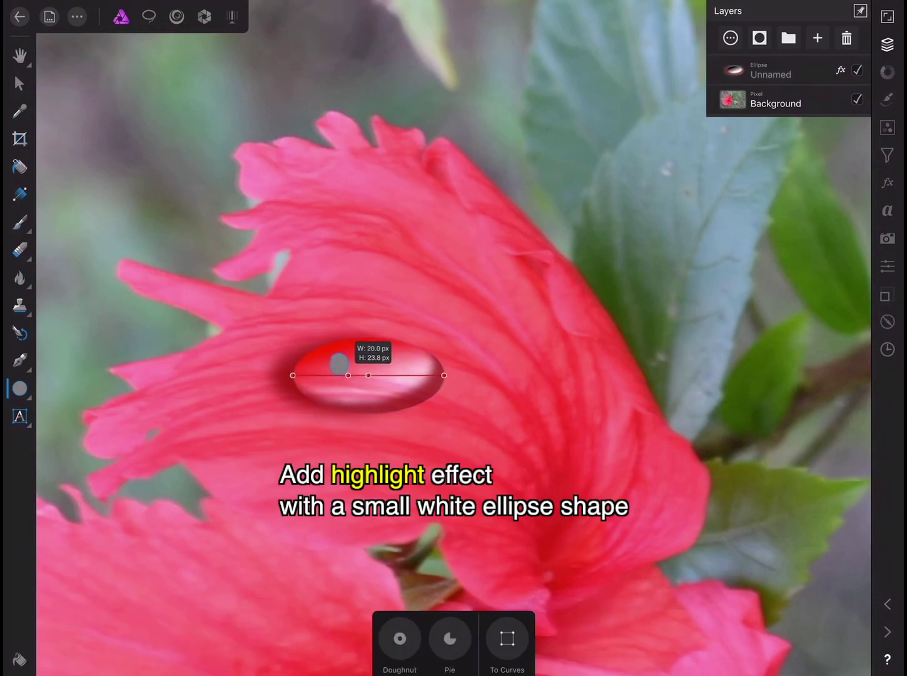
drag(339, 363, 349, 370)
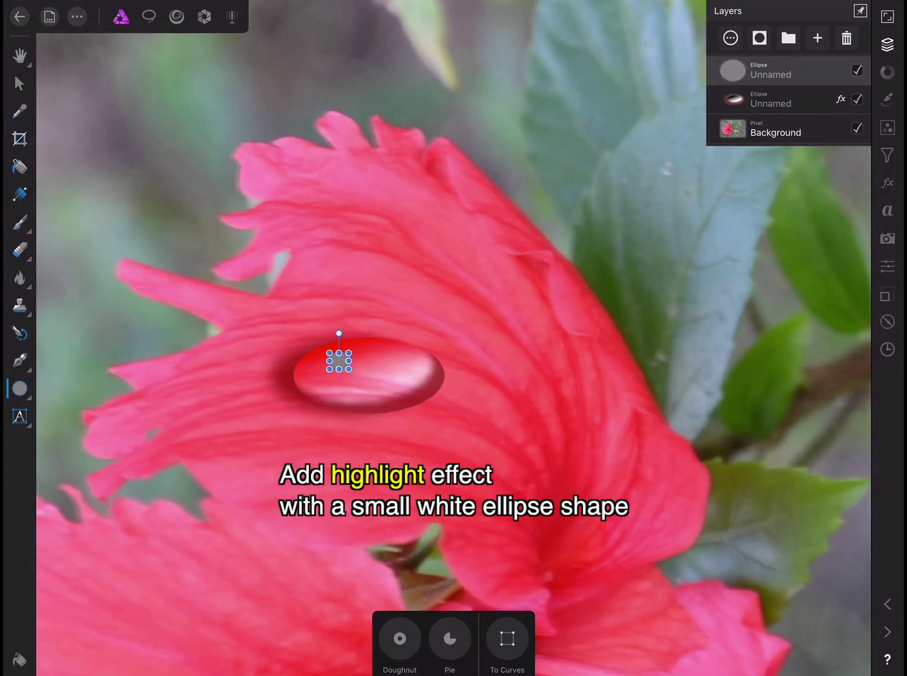
click(888, 71)
click(783, 186)
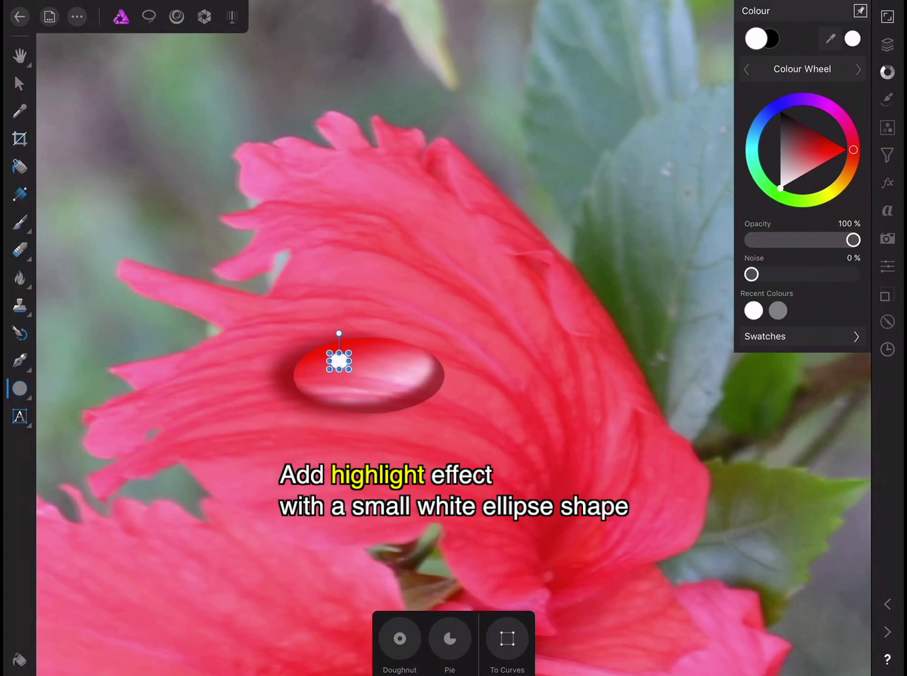
click(888, 44)
click(19, 83)
click(777, 129)
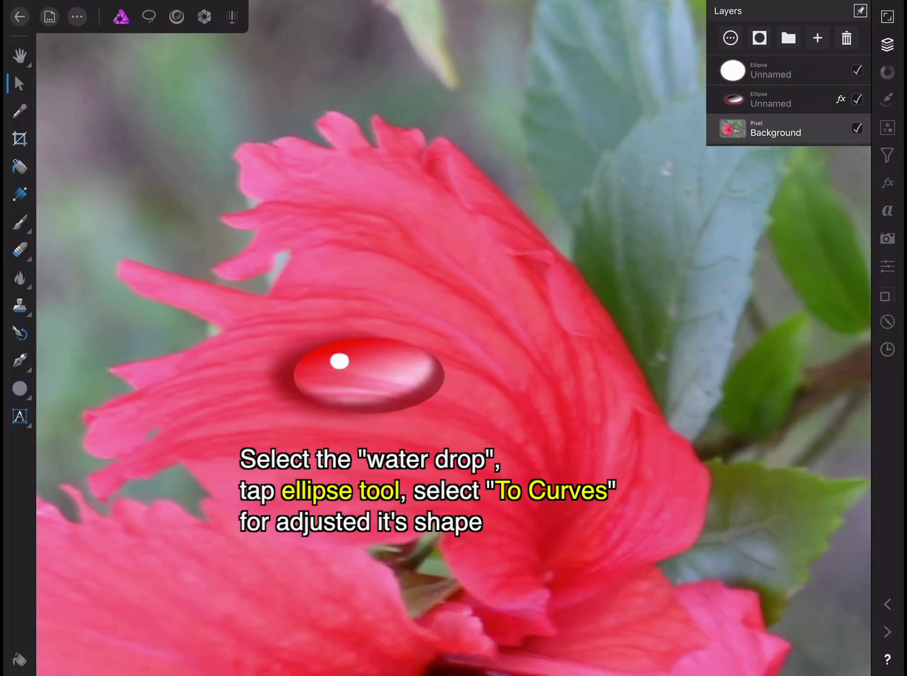
- Convert the drop ellipse to curves and drag its four nodes into a rough teardrop
click(775, 100)
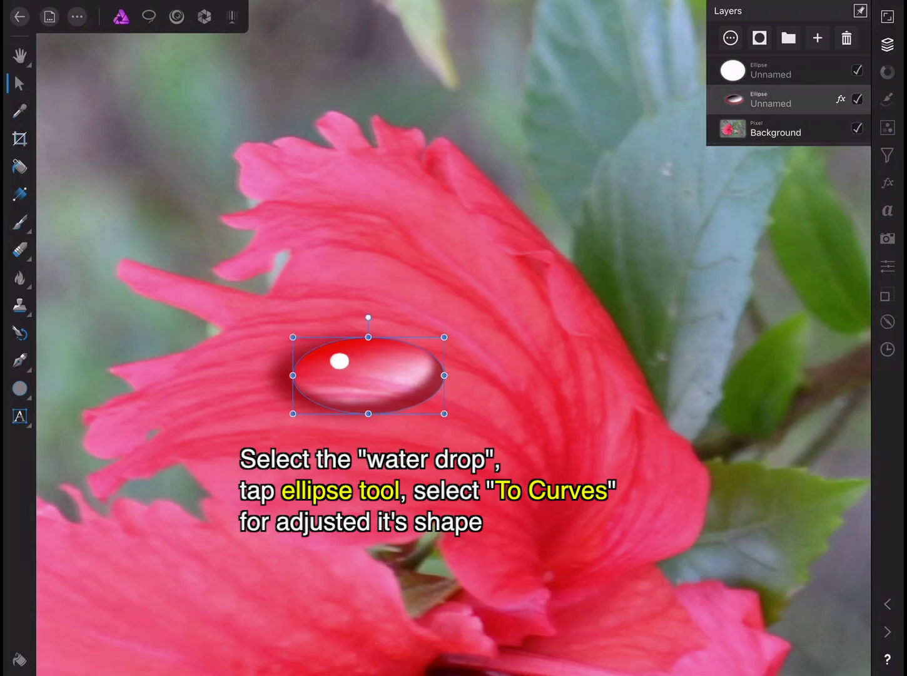
click(20, 389)
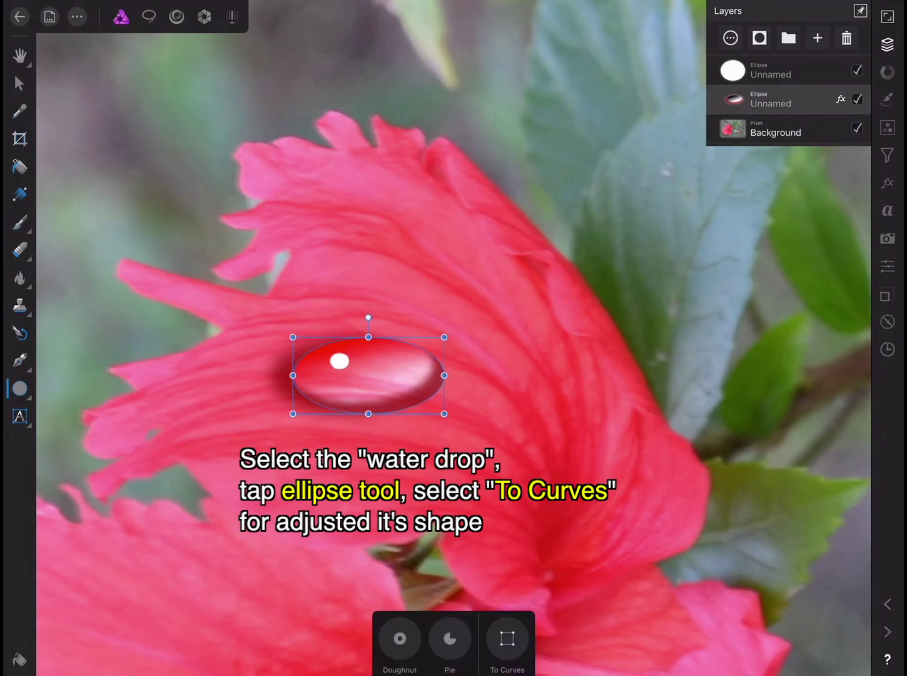
click(508, 637)
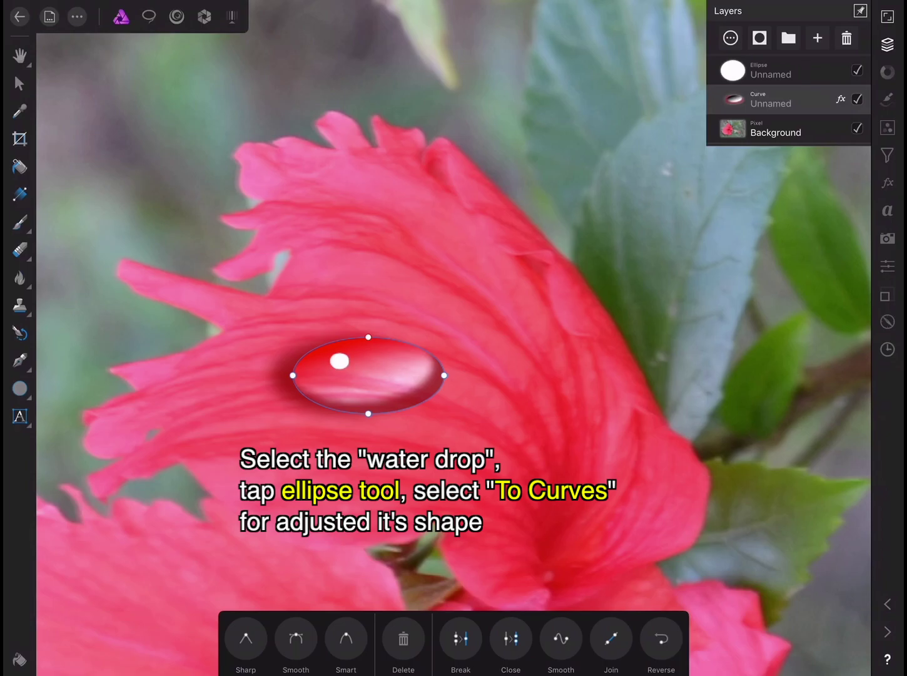
drag(293, 375, 297, 369)
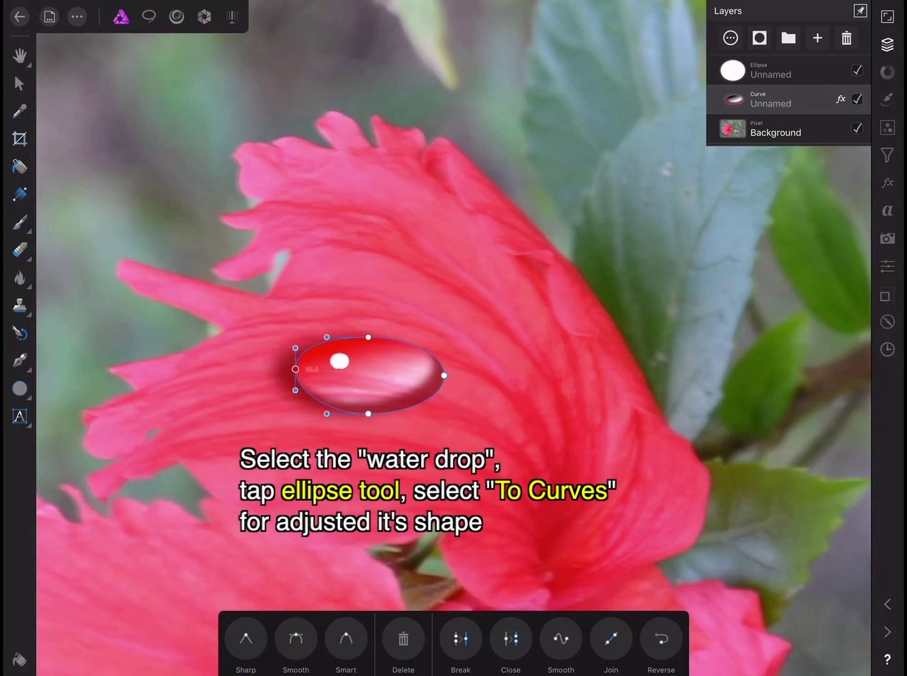
mouse_move(368, 337)
mouse_down()
mouse_move(349, 333)
mouse_move(382, 331)
mouse_up()
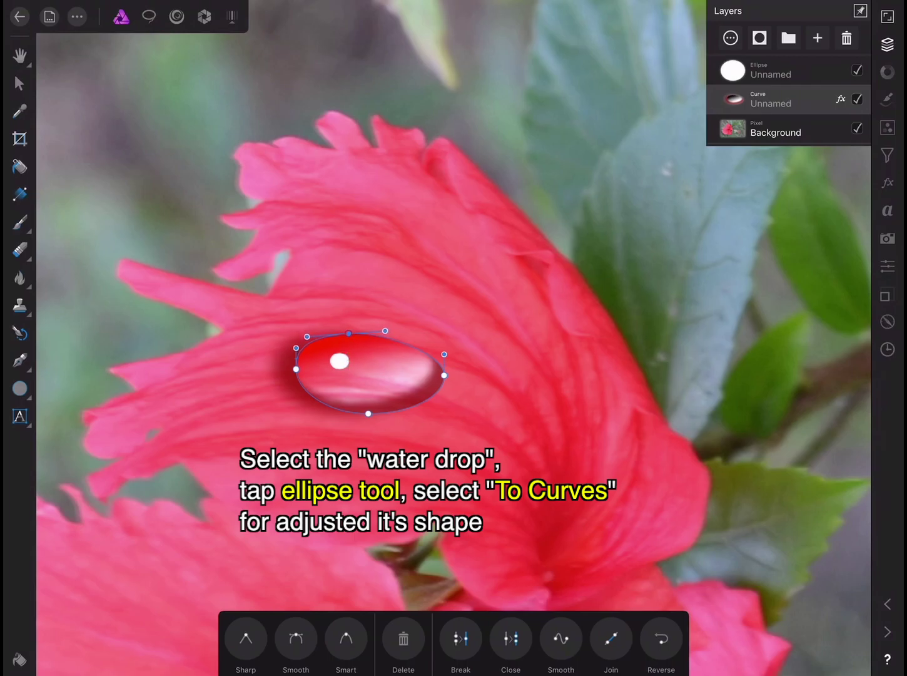
drag(444, 376, 437, 399)
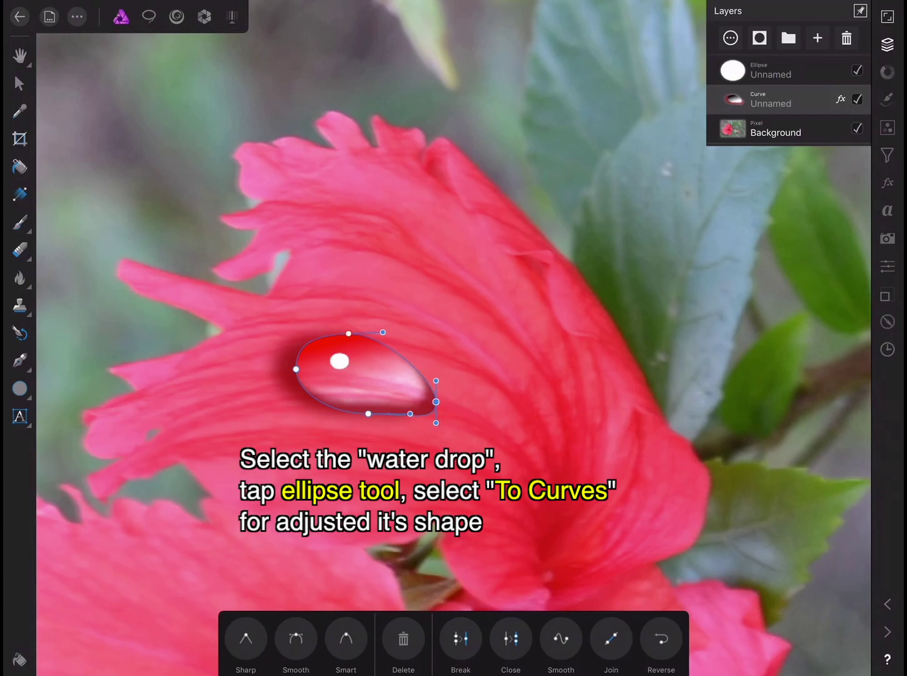
drag(369, 414, 364, 406)
- Reshape the drop's upper curve and left side, and flatten its bottom
click(348, 334)
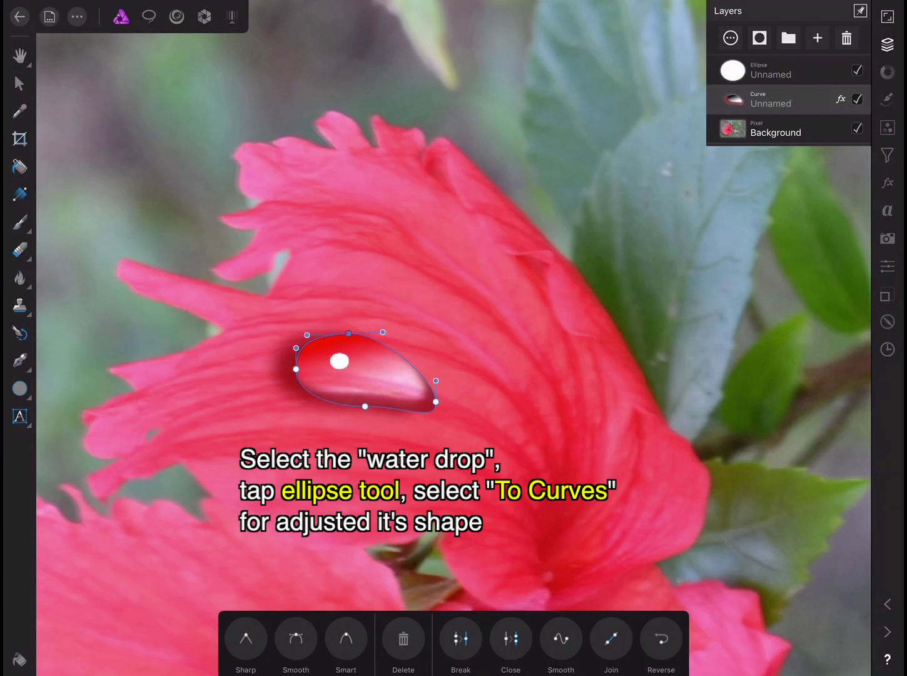
drag(383, 333, 397, 338)
drag(296, 368, 313, 331)
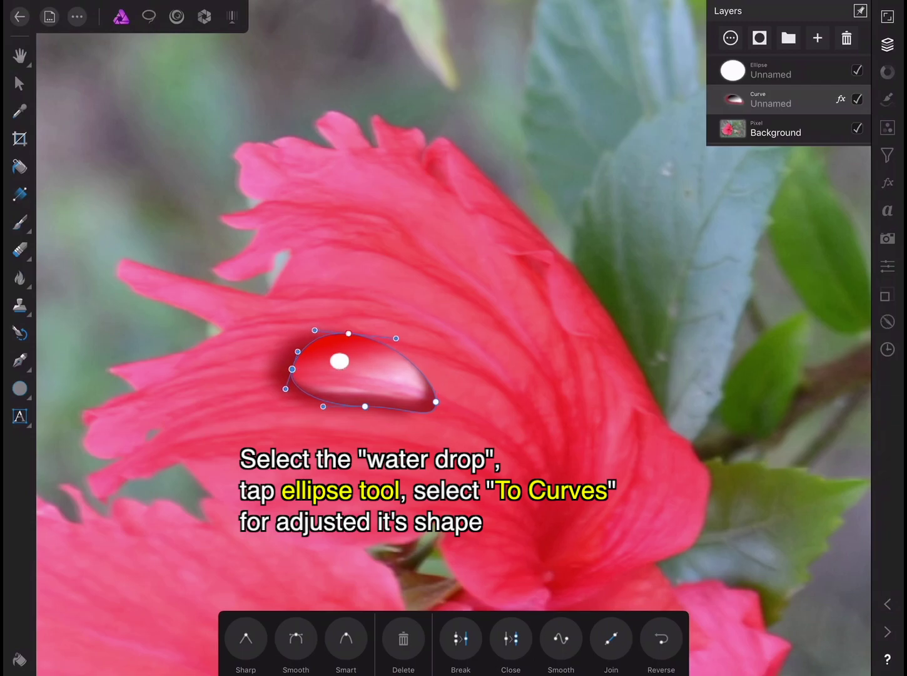
drag(298, 352, 297, 350)
drag(293, 370, 291, 369)
drag(366, 406, 366, 403)
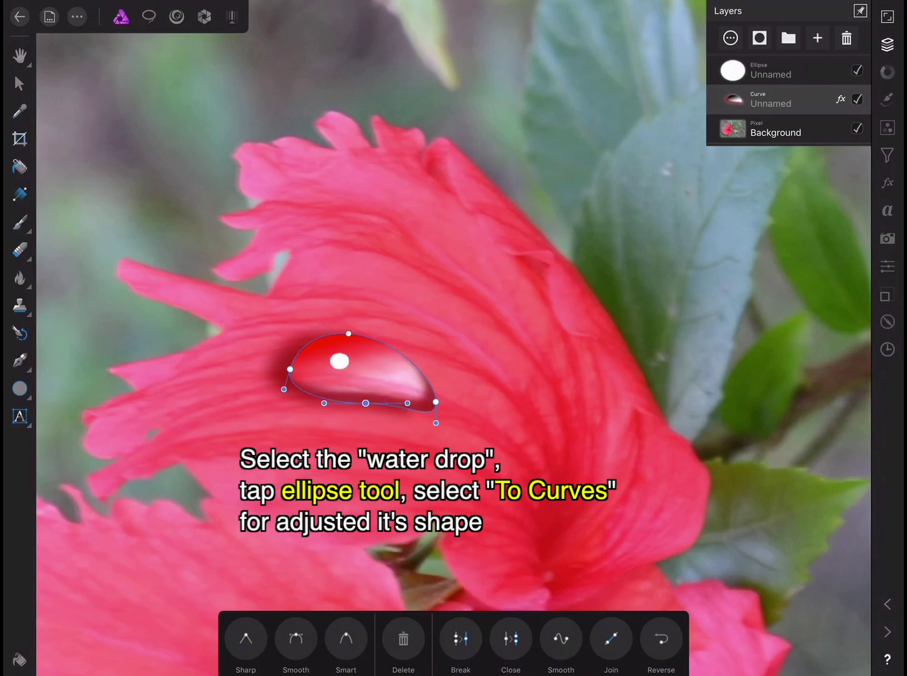
- Refine the pointed right end and fine-tune the drop's upper-left, left and lower curves
click(436, 402)
drag(435, 382, 441, 377)
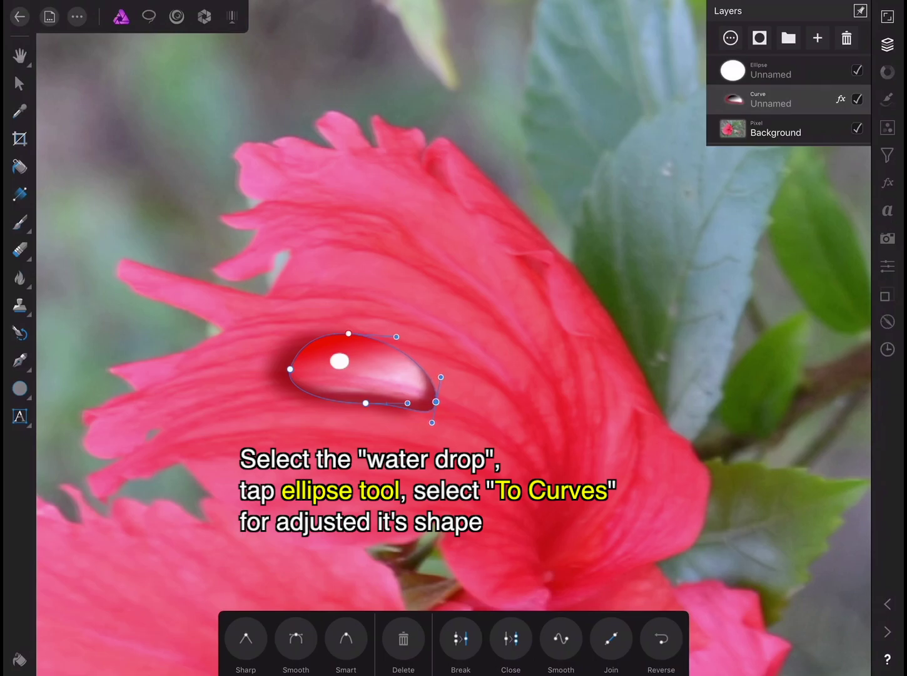
click(349, 333)
drag(313, 331, 349, 331)
drag(296, 349, 293, 348)
drag(436, 401, 435, 406)
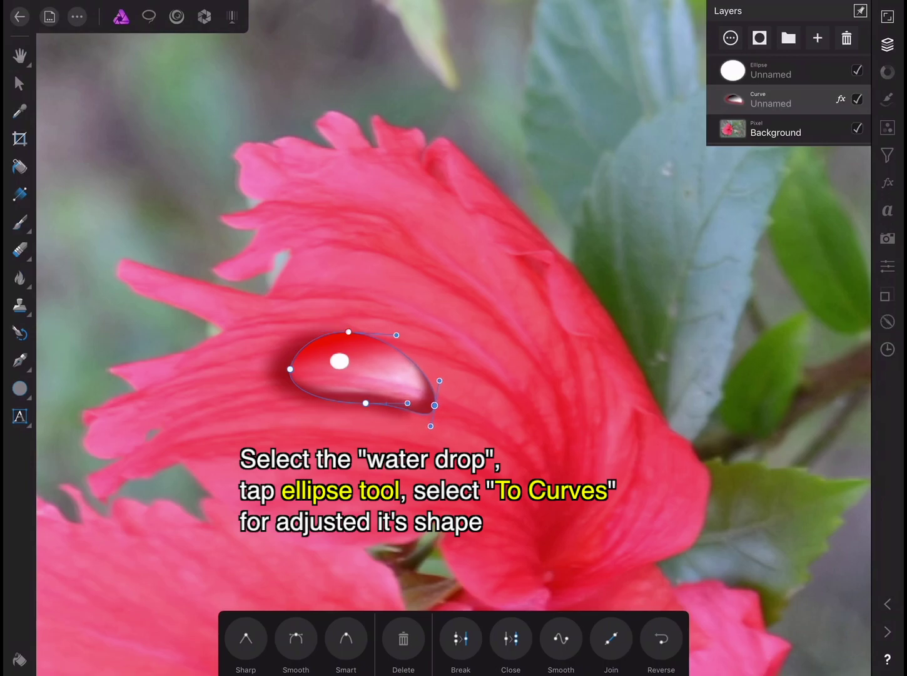
drag(366, 403, 365, 402)
click(20, 82)
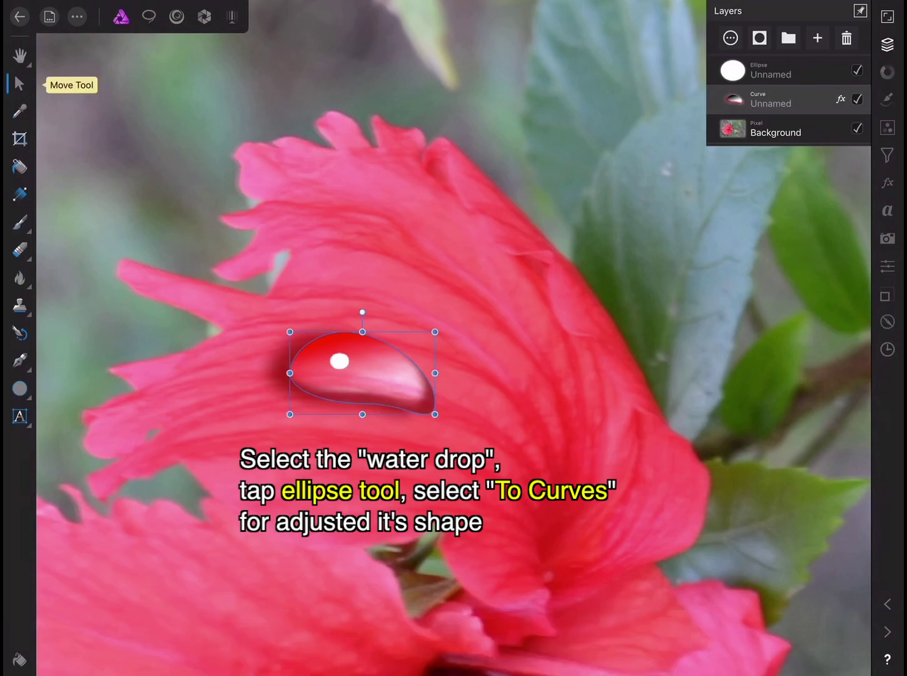
- Raise the white highlight toward the drop's top and retune the inner shadow's offset and angle
click(339, 361)
drag(338, 361, 341, 349)
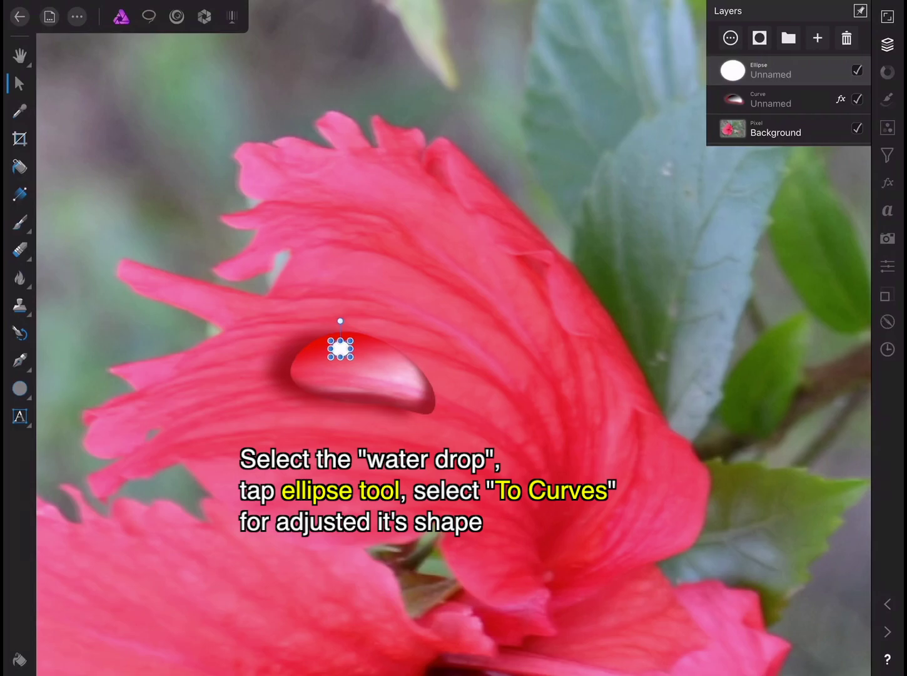
click(841, 99)
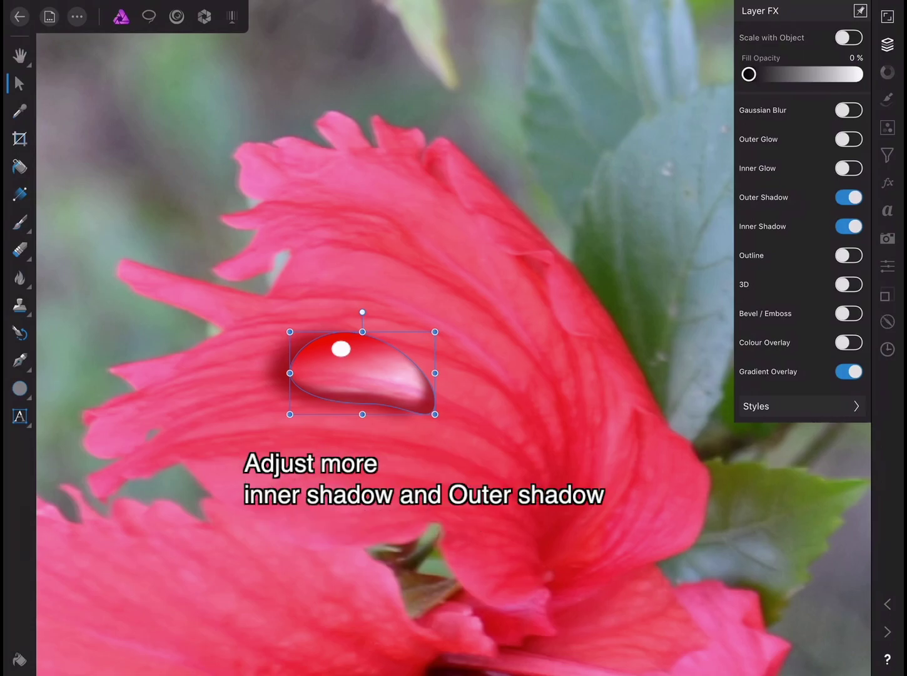
click(763, 227)
drag(364, 376, 372, 383)
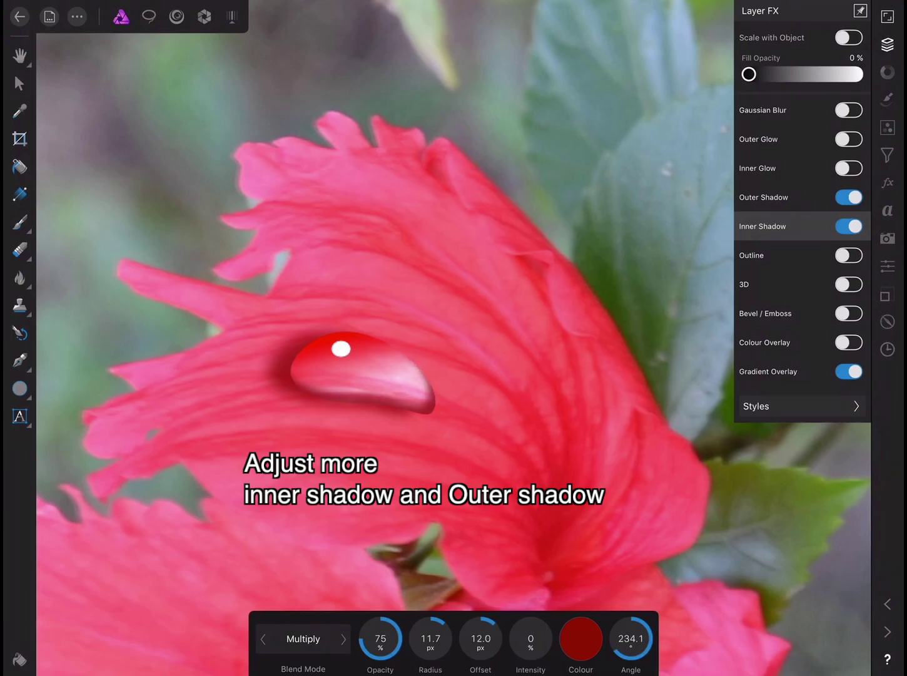
- Tighten the outer shadow to 7.9 px offset at 107.3° and slightly shrink the highlight
click(764, 197)
drag(372, 382, 366, 378)
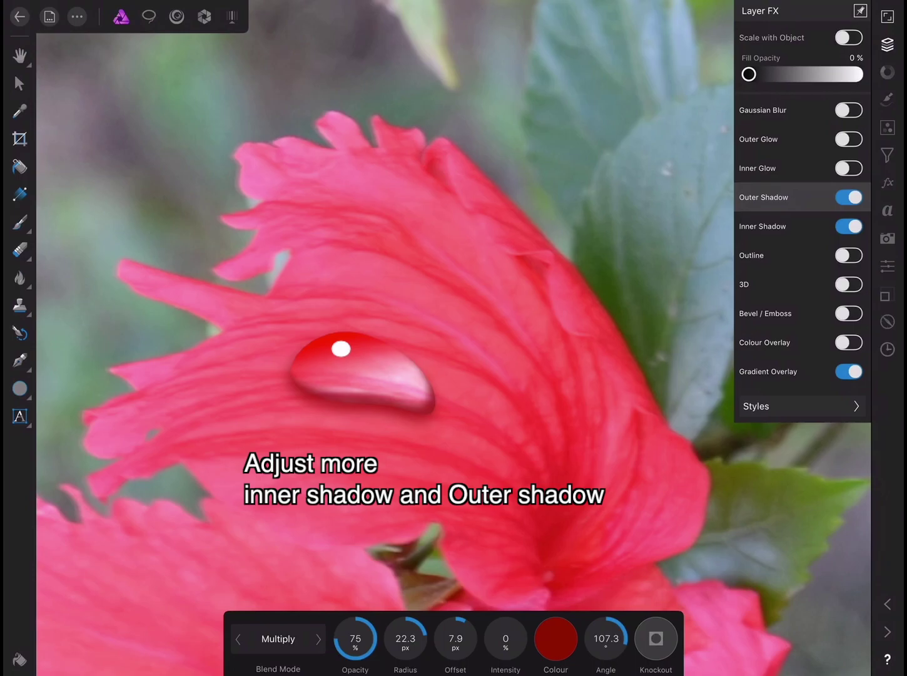
click(20, 83)
click(341, 349)
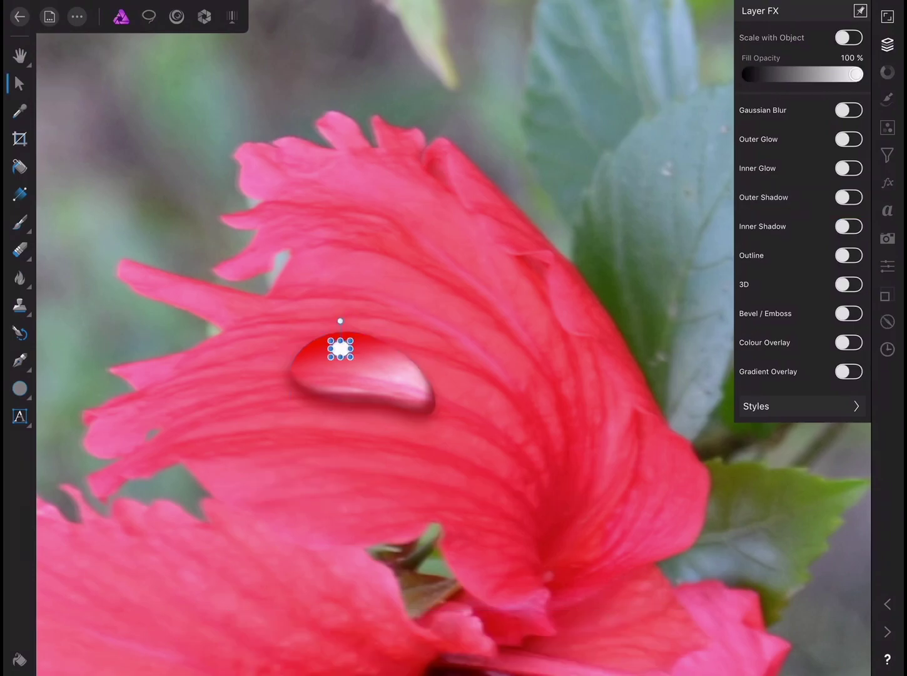
drag(351, 357, 350, 356)
key(Escape)
scroll(453, 351, down, 5)
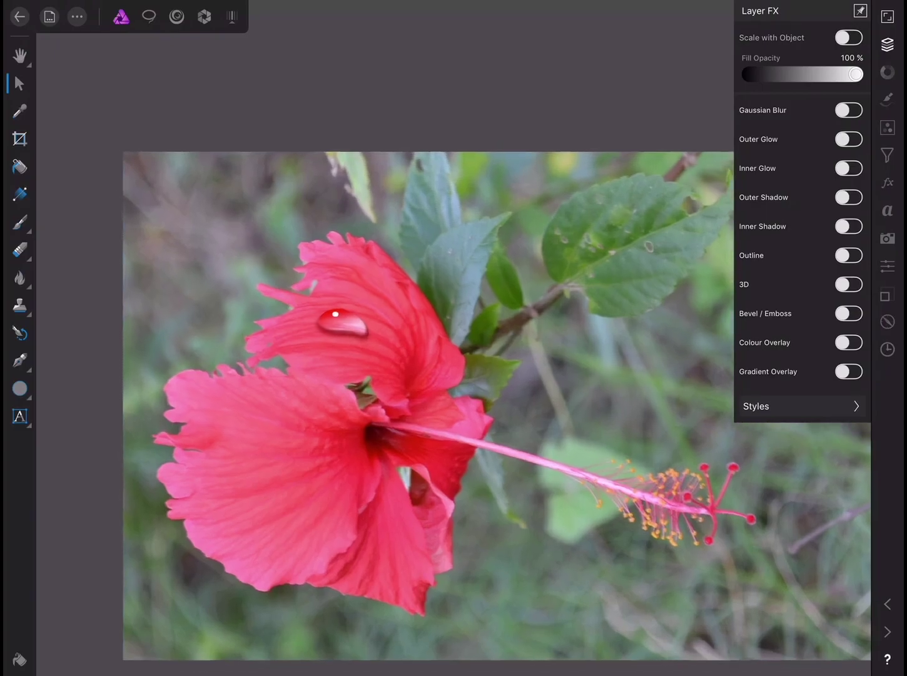
scroll(438, 400, up, 2)
scroll(438, 401, up, 1)
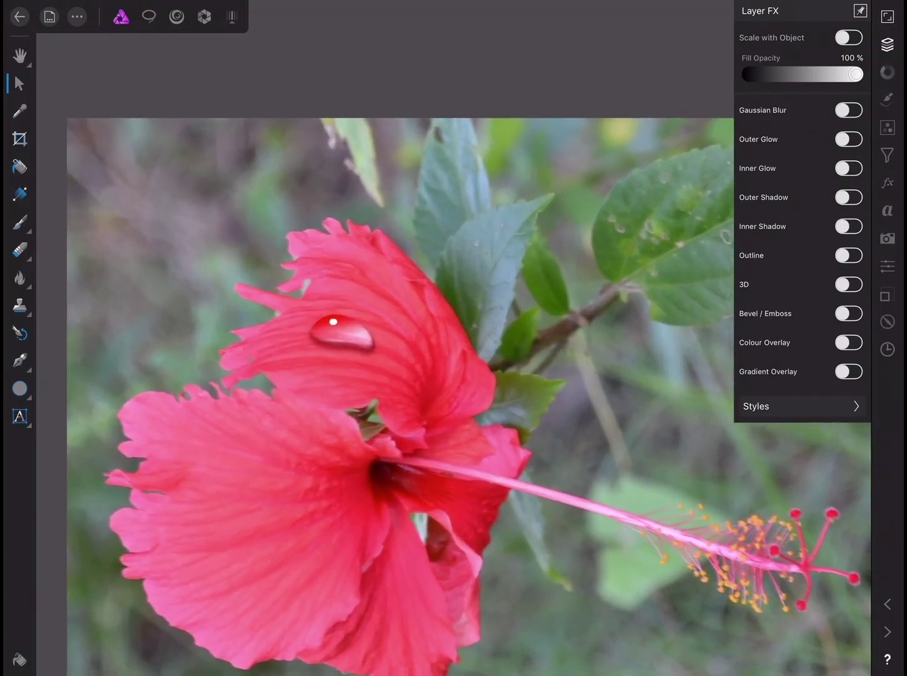
scroll(438, 400, up, 2)
scroll(438, 401, up, 2)
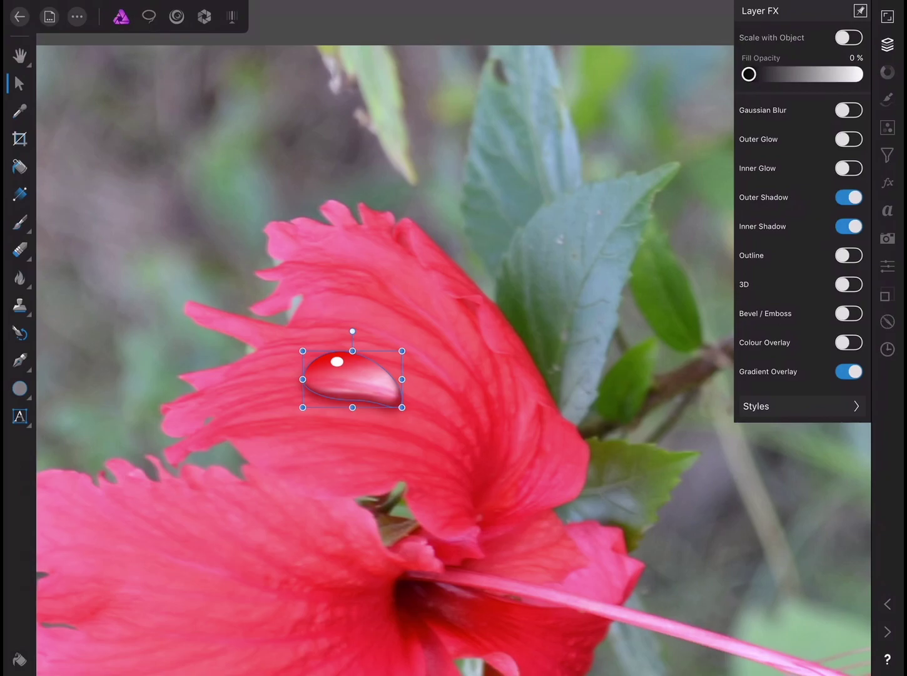
- Nudge the drop's right, bottom and top nodes with the Node tool to refine its outline
click(20, 361)
click(88, 375)
click(401, 401)
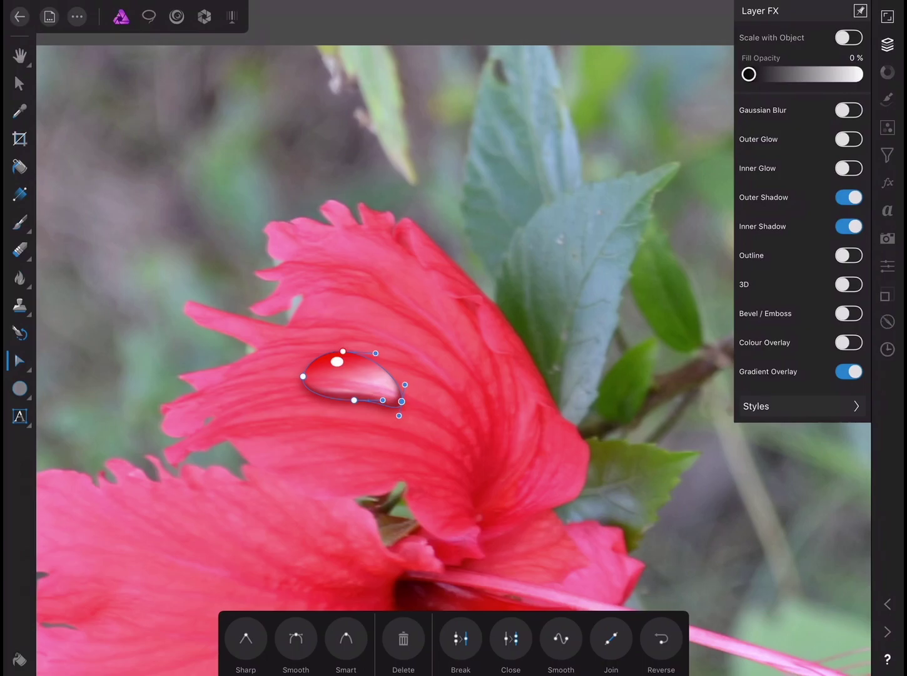
drag(376, 353, 376, 354)
click(355, 400)
drag(355, 400, 353, 398)
click(344, 351)
drag(306, 362, 304, 360)
click(19, 83)
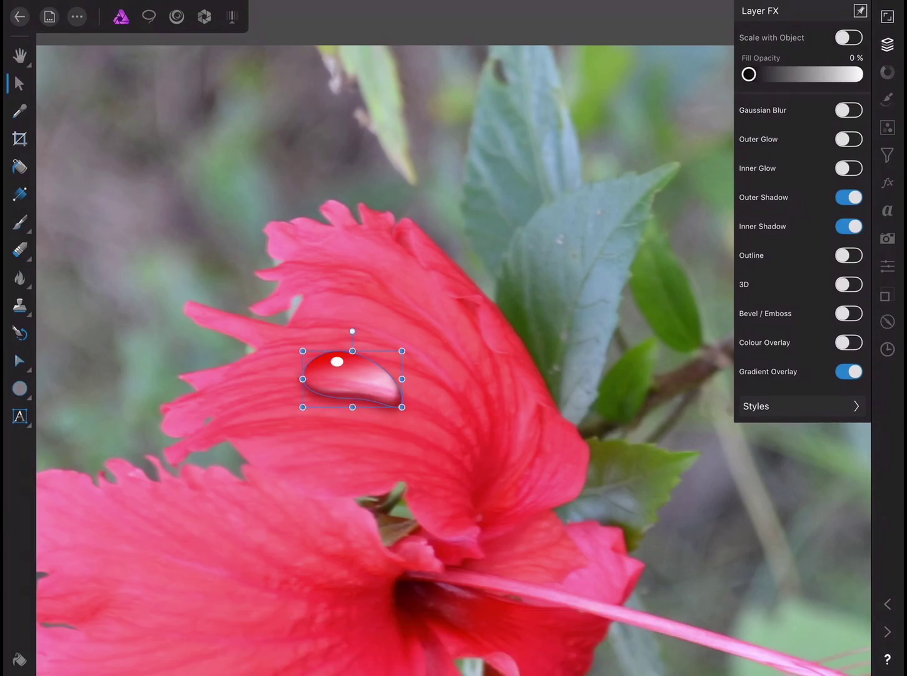
click(763, 226)
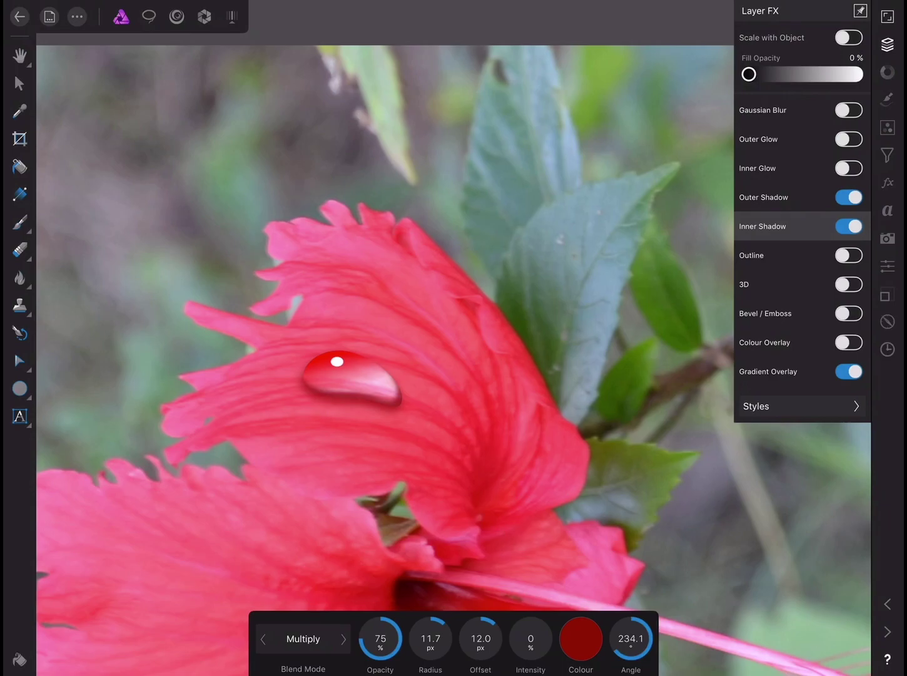
- Retune the inner shadow to 14.7 px offset at 229.4° and bring back the layer list
drag(350, 376, 365, 388)
click(888, 45)
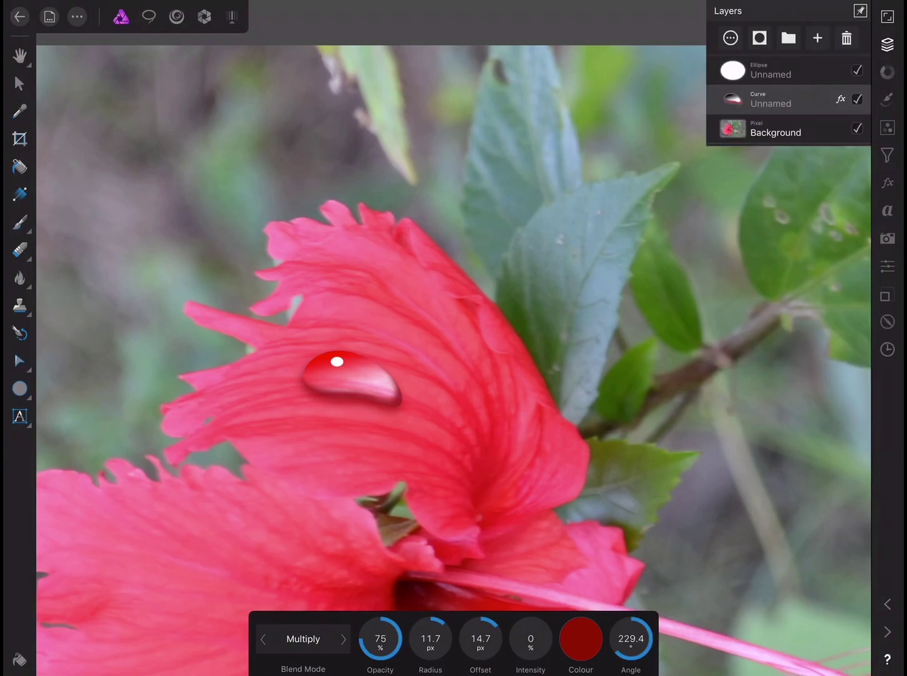
scroll(454, 338, down, 2)
scroll(453, 338, down, 2)
scroll(454, 339, down, 2)
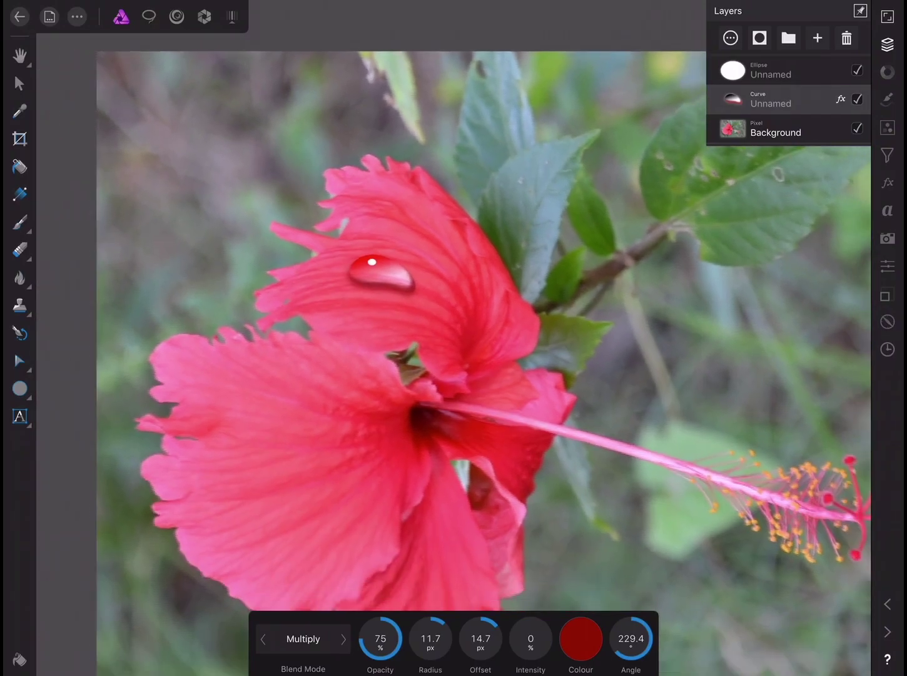
scroll(454, 339, down, 1)
click(19, 388)
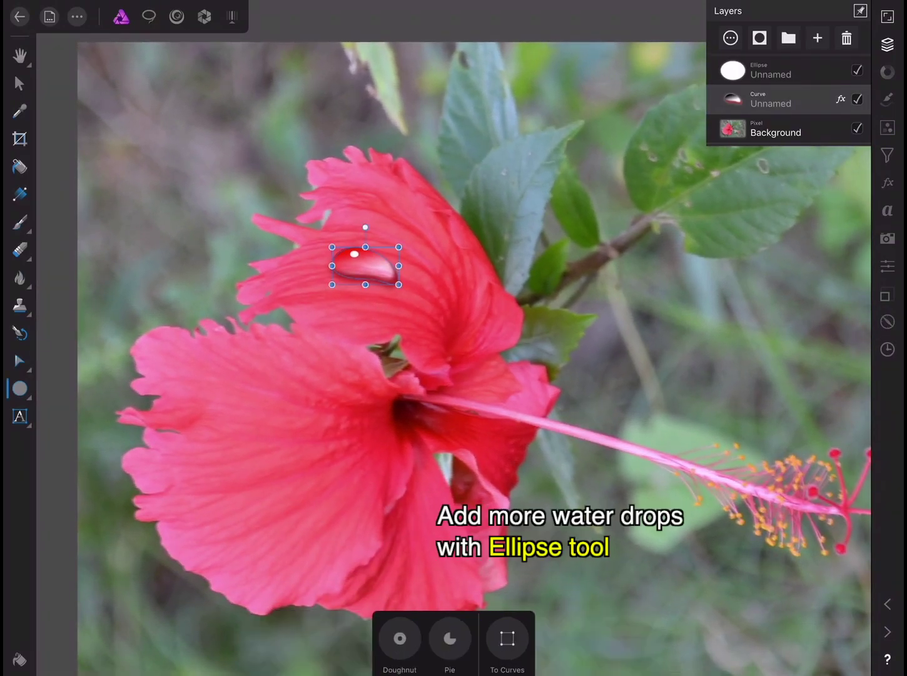
- Draw two white circles on the lower petal, a small one above a larger one
drag(332, 411, 359, 437)
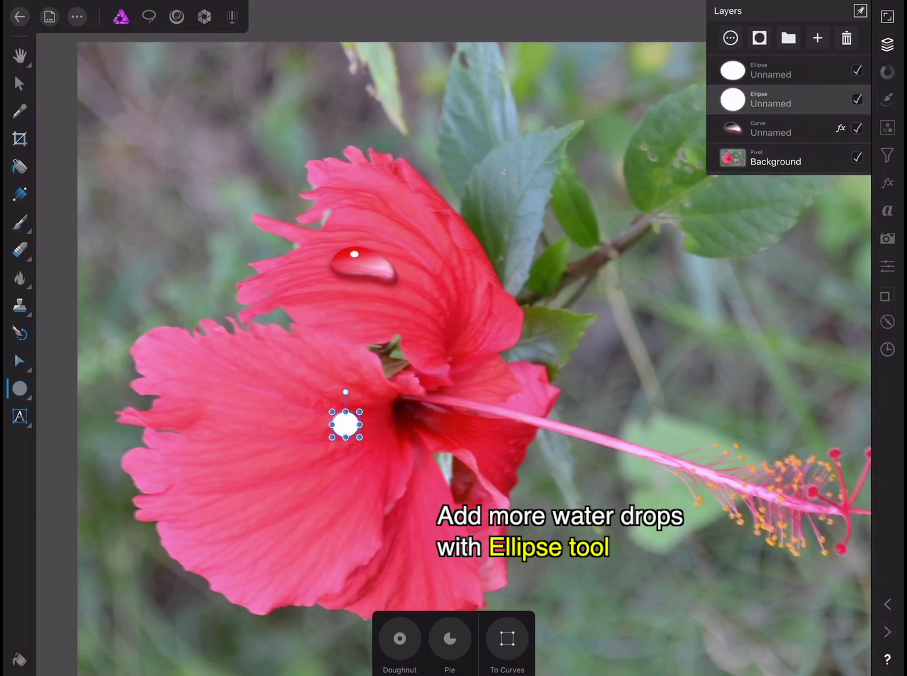
drag(346, 471, 377, 502)
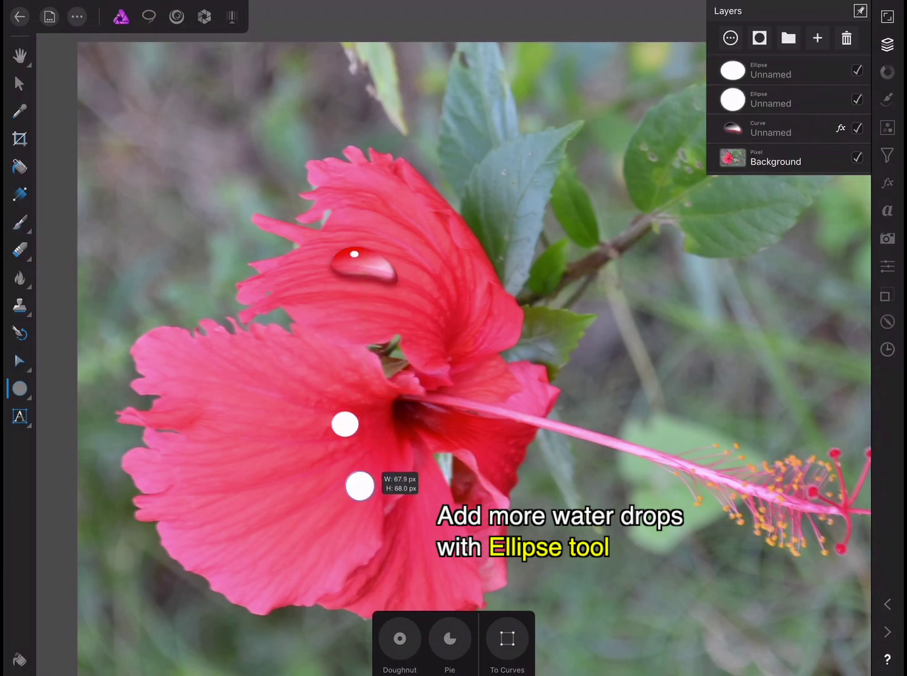
drag(377, 502, 349, 488)
- Move both white circles down and to the left on the lower petal
click(19, 83)
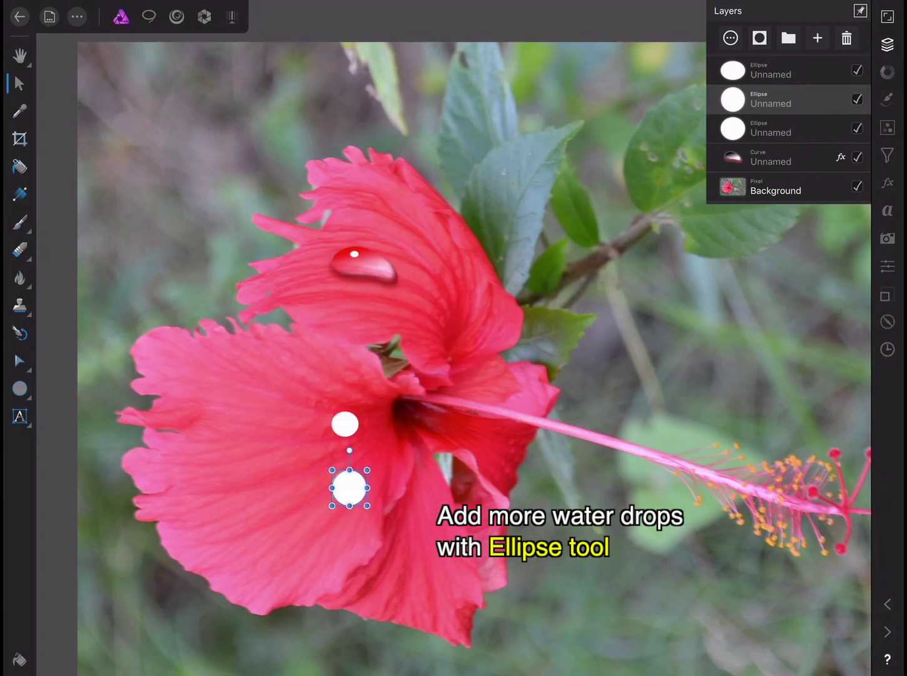
click(346, 424)
drag(345, 424, 318, 446)
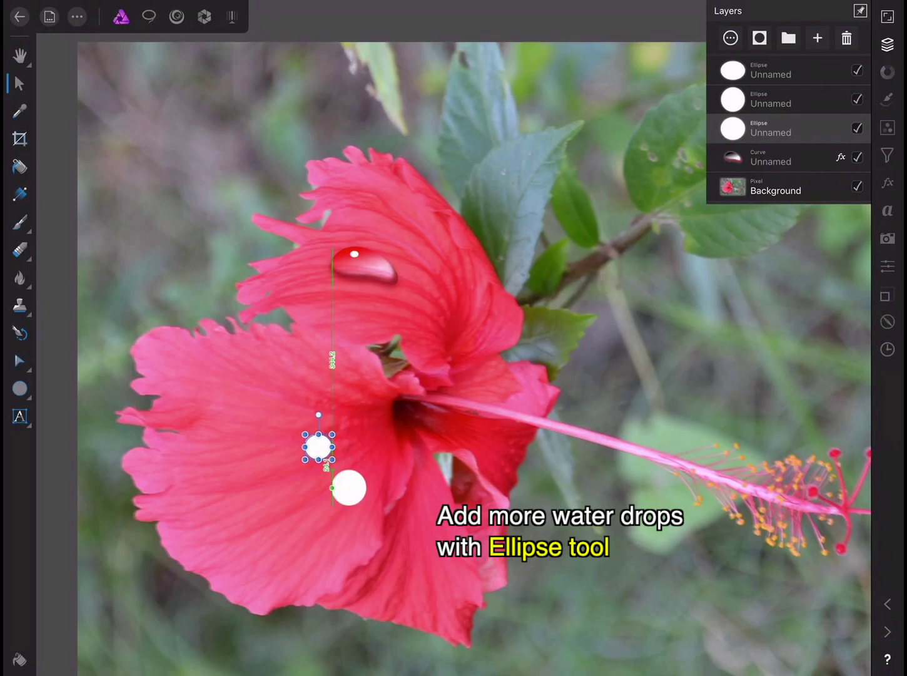
drag(319, 447, 309, 457)
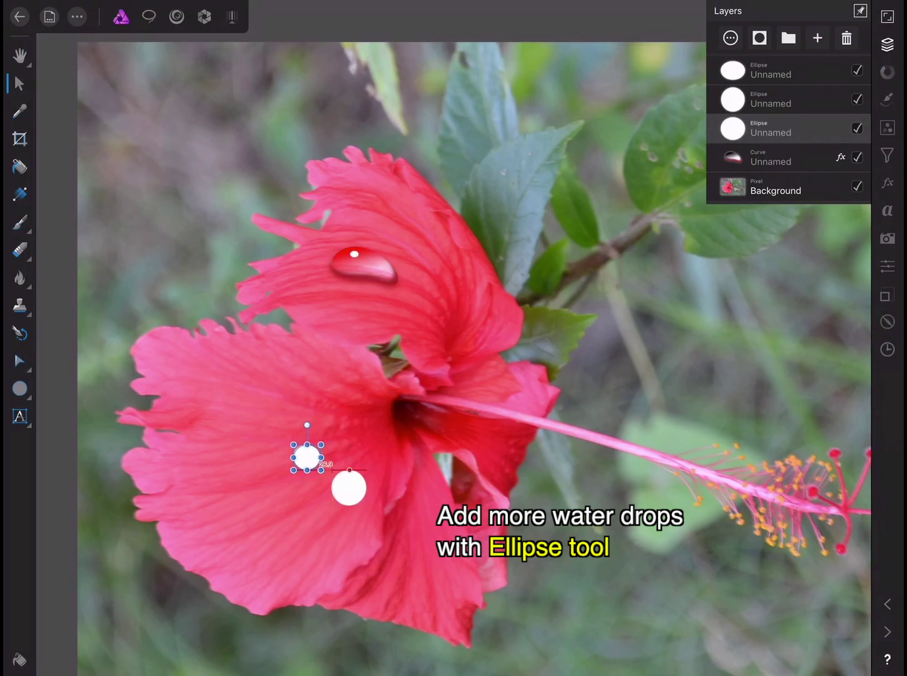
drag(348, 487, 327, 517)
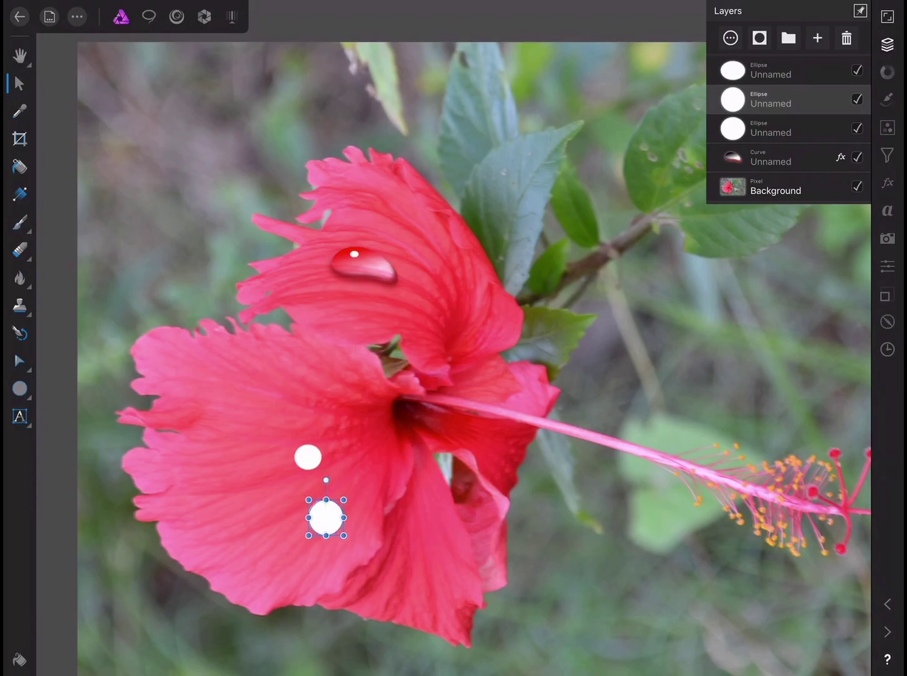
click(308, 457)
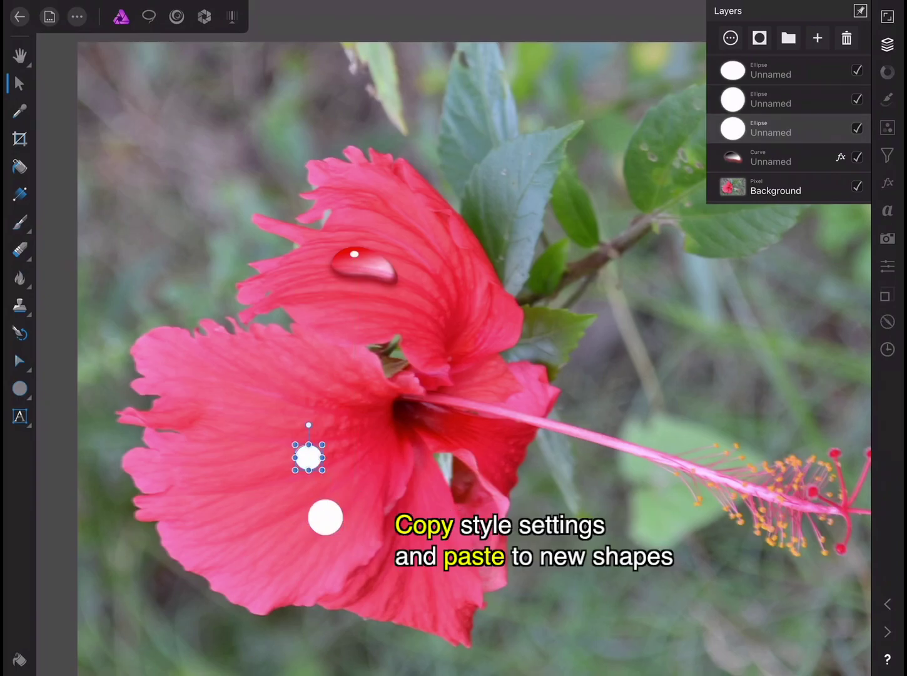
- Copy the original water drop and paste its style onto the small white circle
click(365, 266)
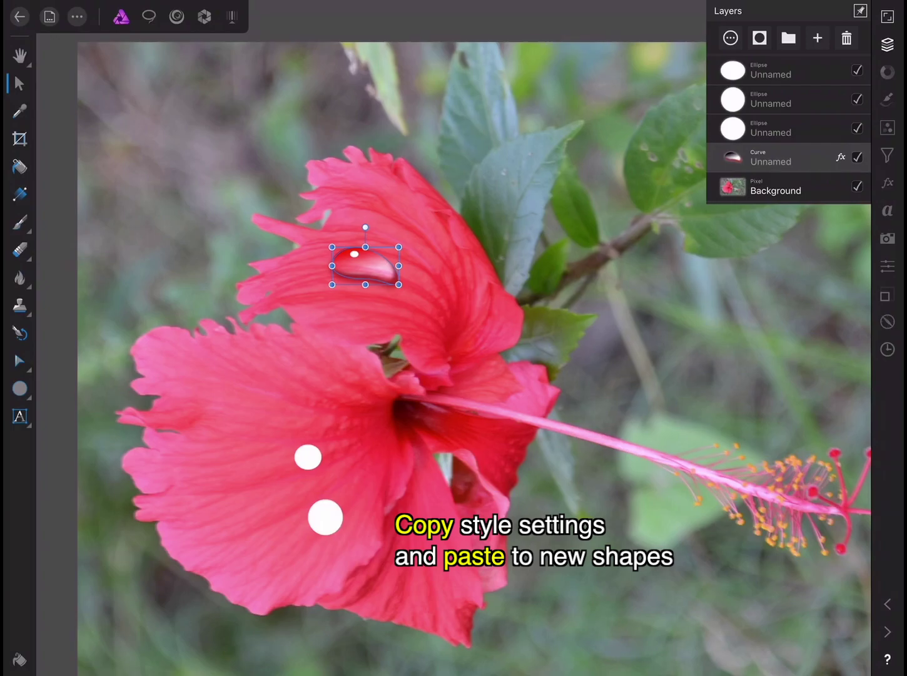
click(77, 17)
click(119, 76)
click(232, 62)
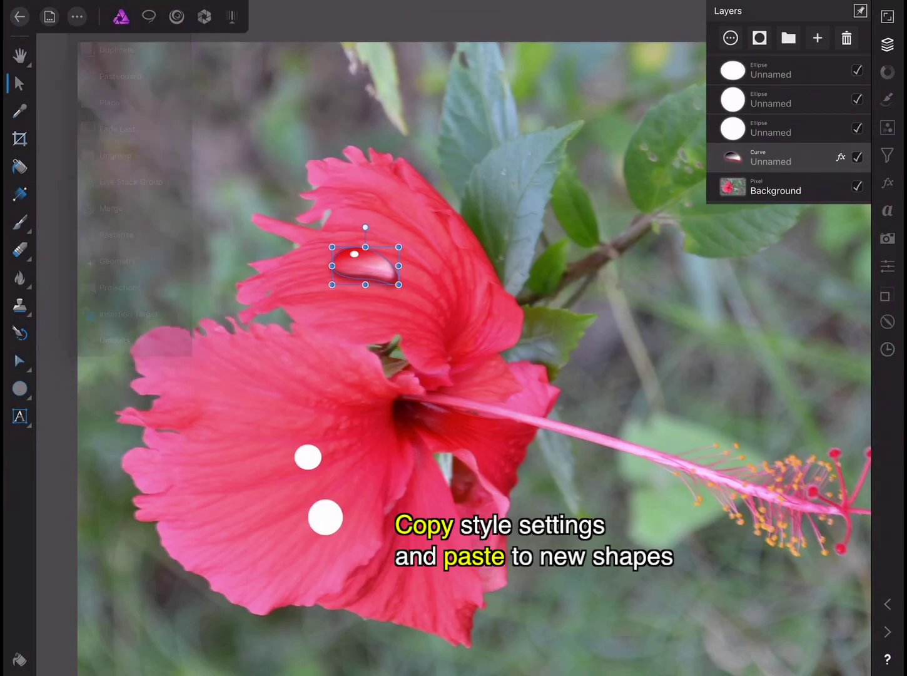
click(772, 129)
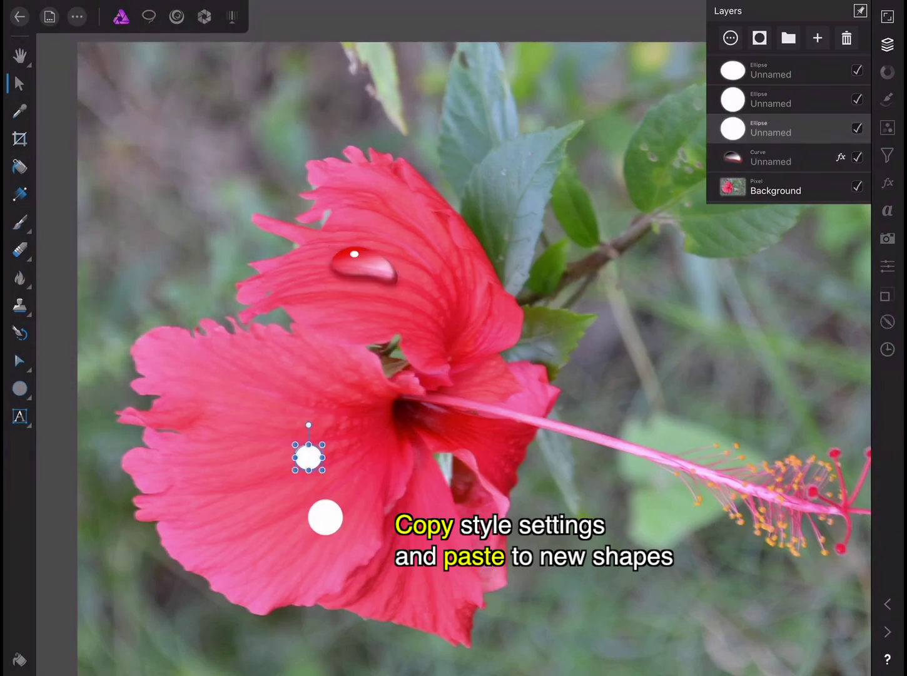
click(78, 17)
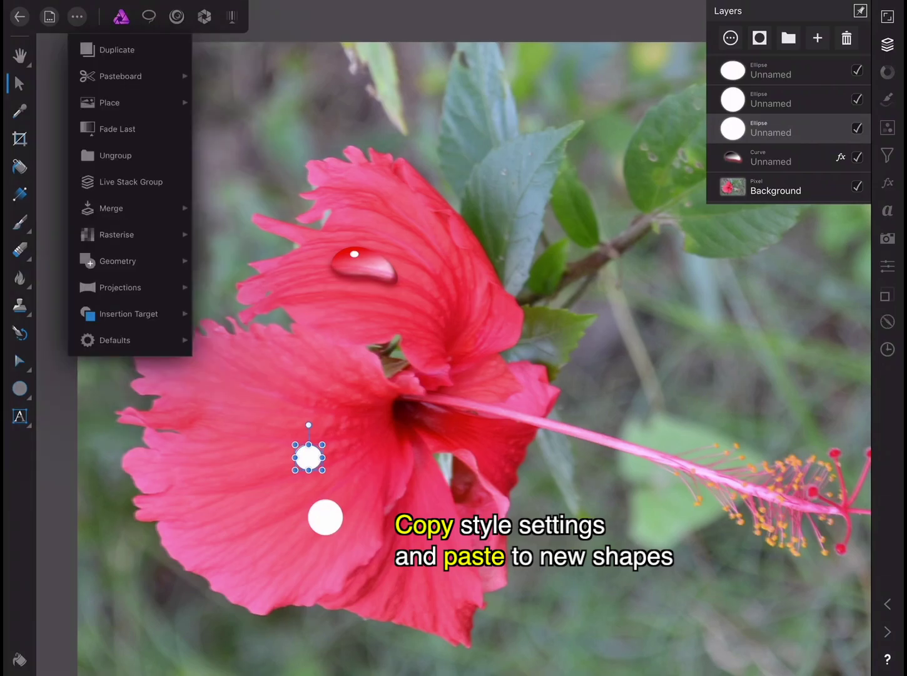
click(120, 76)
click(250, 168)
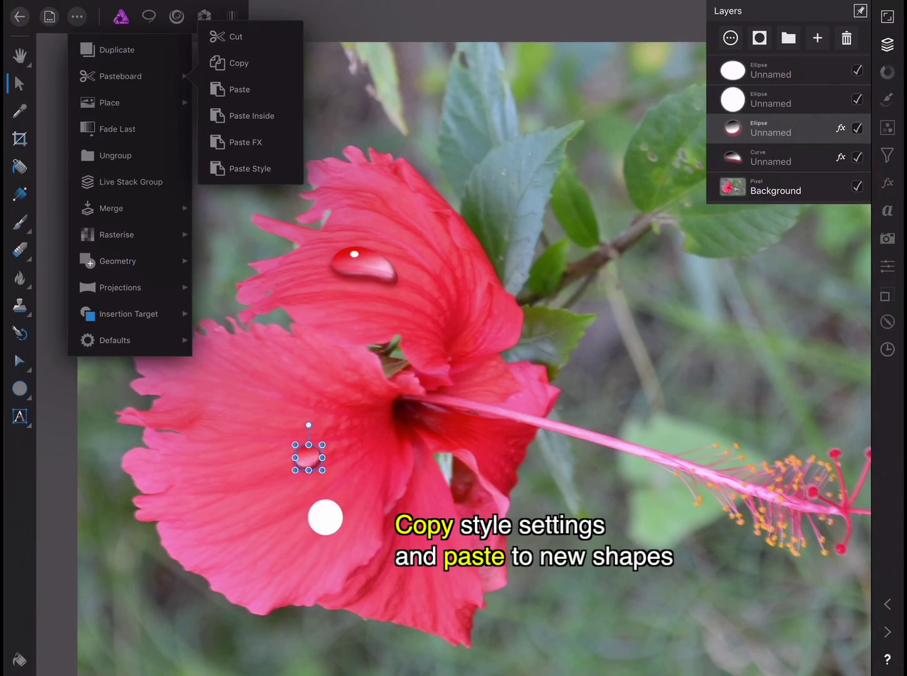
- Paste the copied drop style onto the larger white circle
click(326, 517)
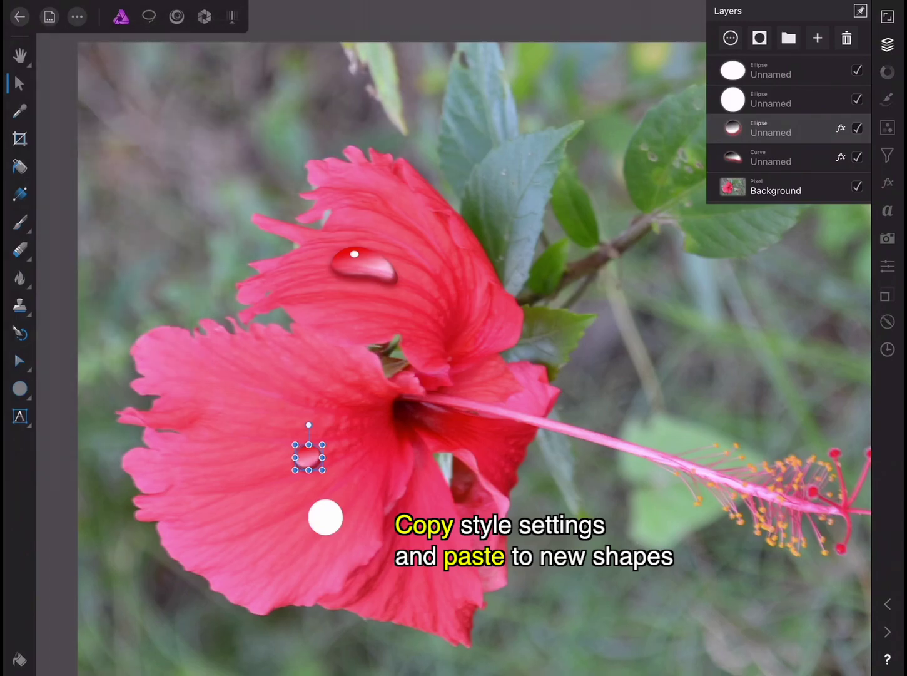
click(326, 517)
click(78, 16)
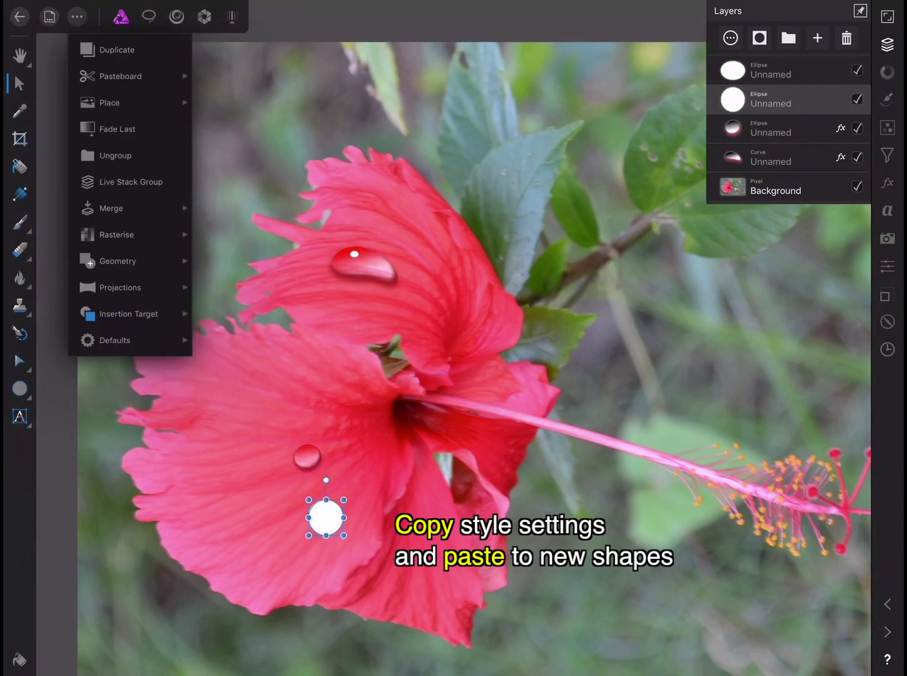
click(120, 76)
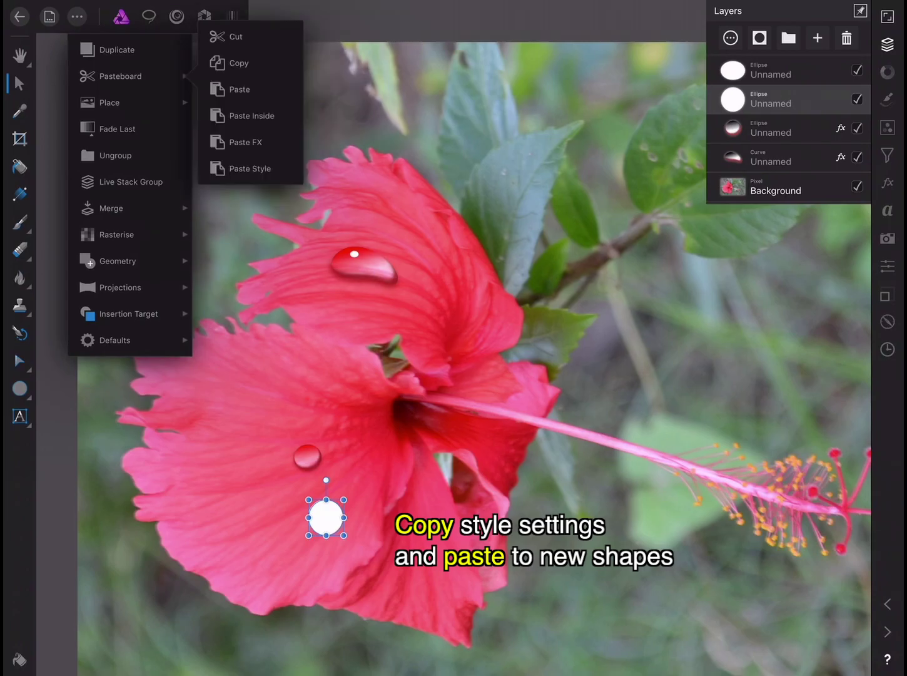
click(249, 168)
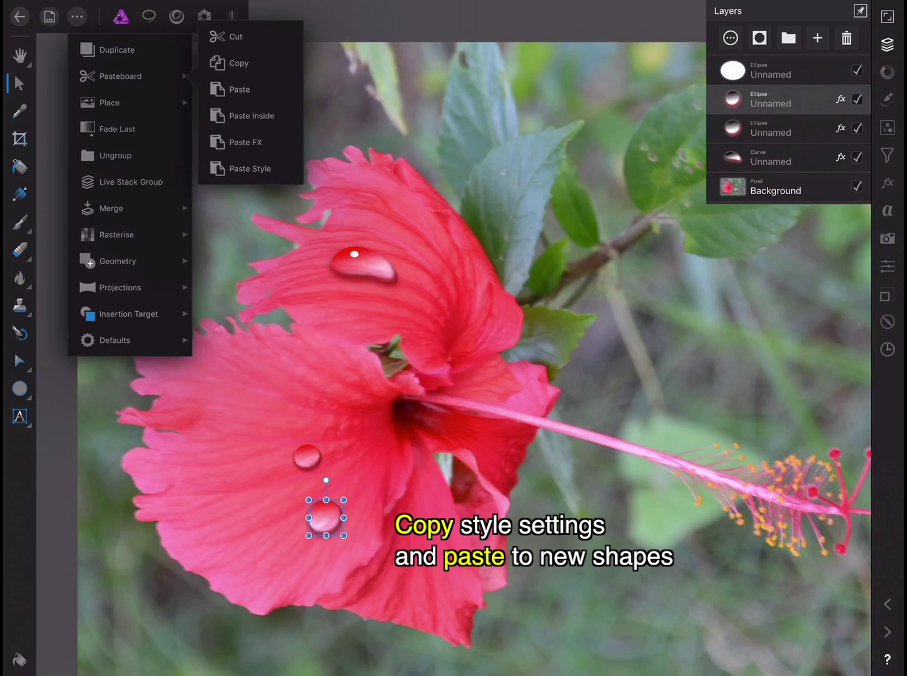
click(771, 70)
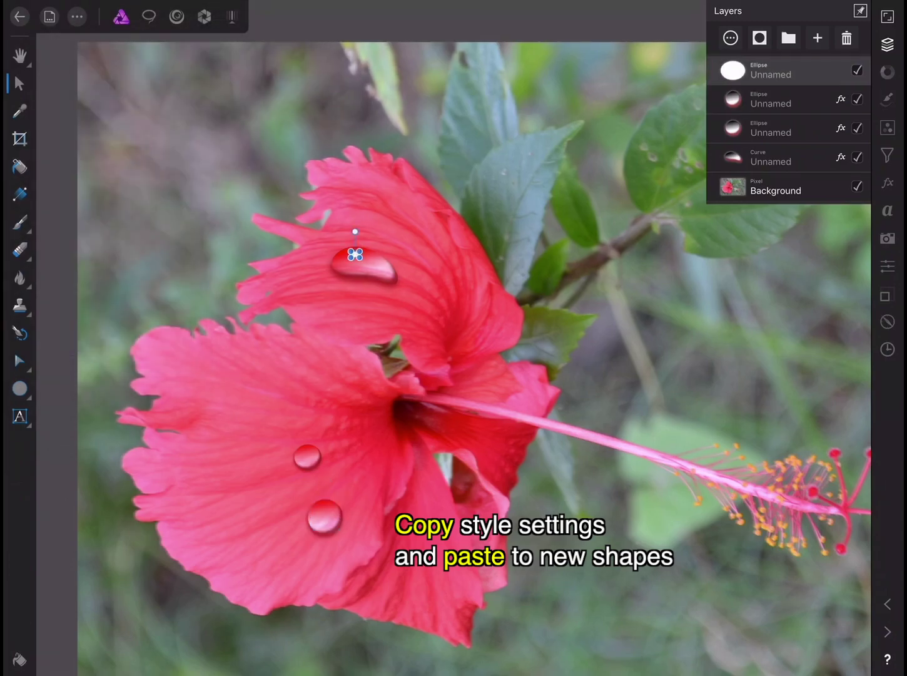
- Duplicate the white highlight and move the copy onto the smaller new drop
click(78, 17)
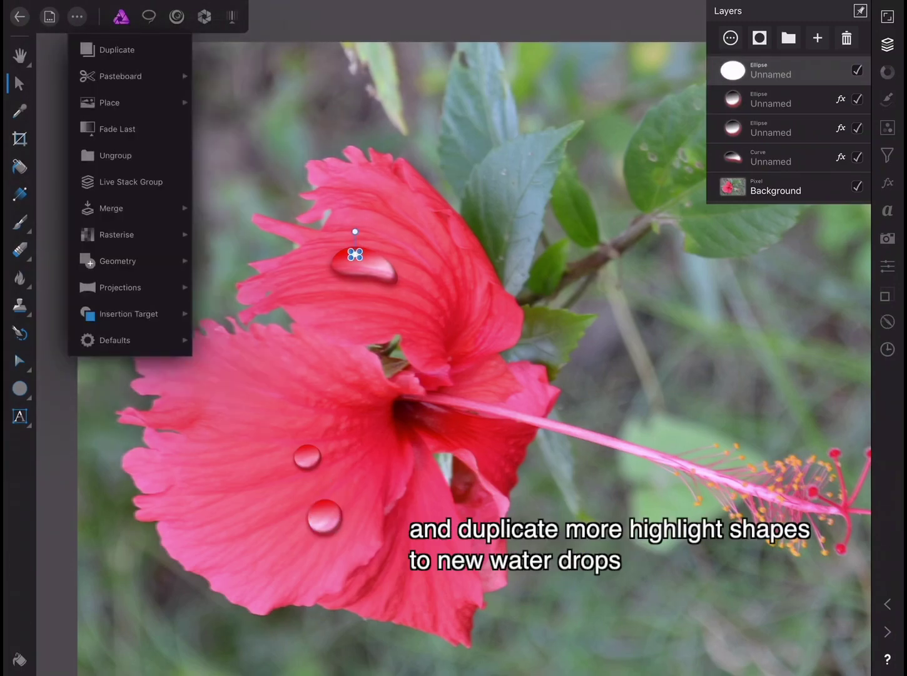
click(116, 49)
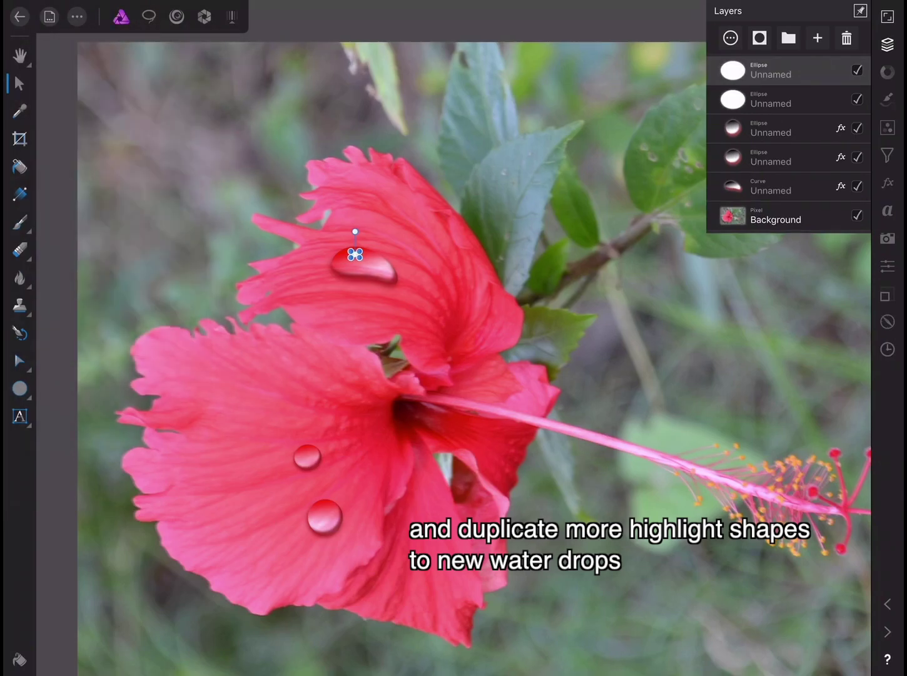
scroll(311, 315, up, 3)
scroll(311, 315, up, 2)
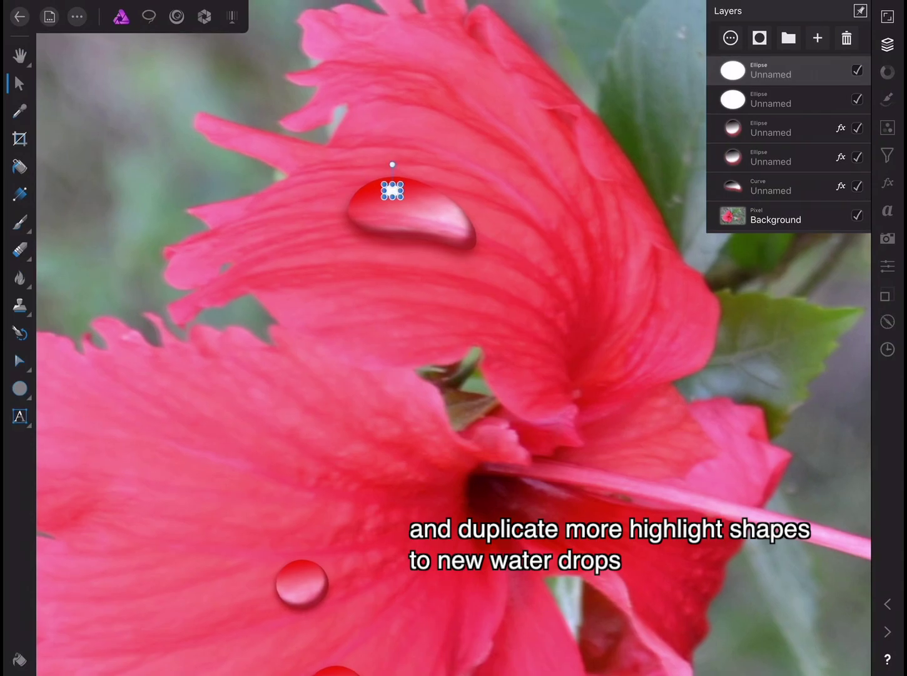
drag(392, 190, 302, 577)
scroll(453, 339, down, 4)
scroll(454, 338, down, 2)
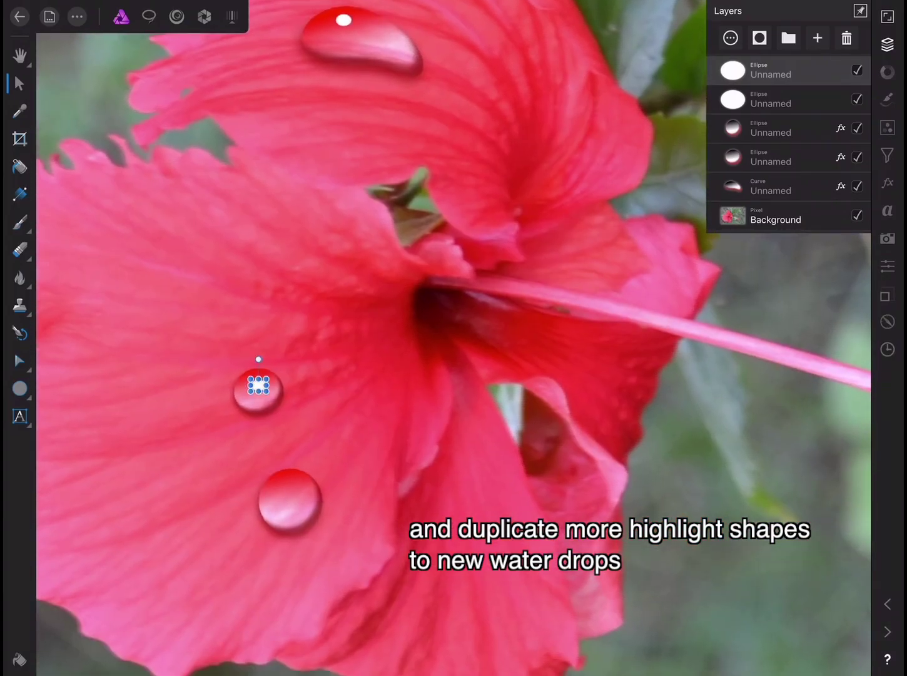
scroll(487, 556, down, 3)
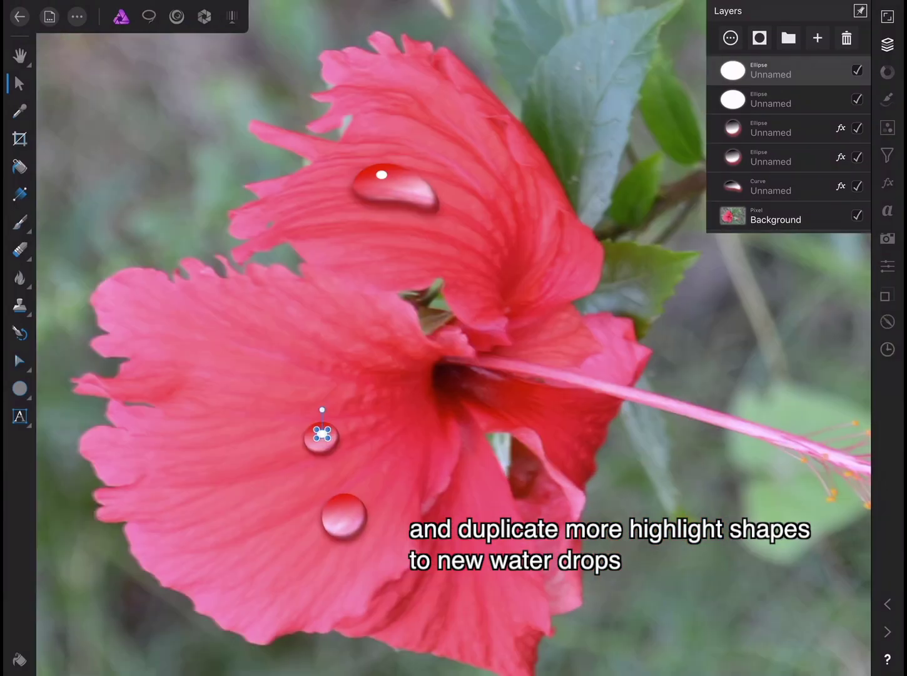
- Duplicate the highlight again and move that copy onto the larger lower drop
click(77, 16)
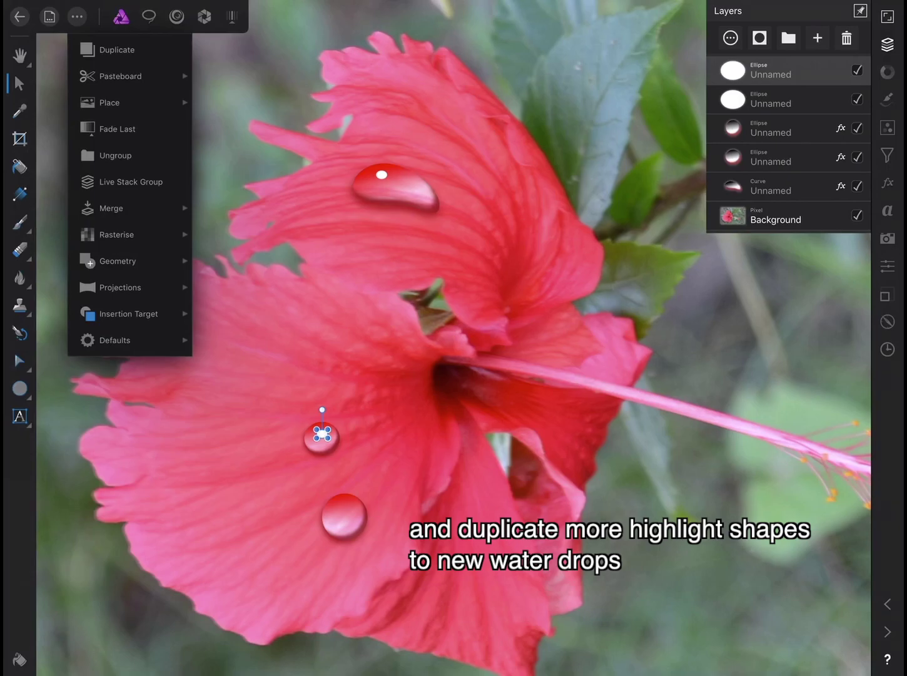
click(117, 49)
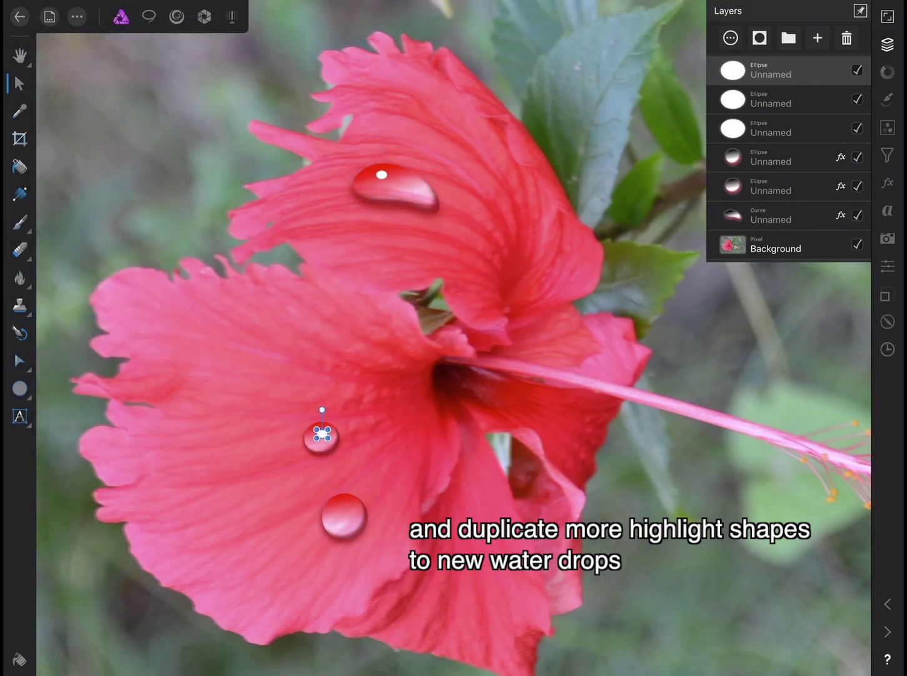
drag(323, 435, 345, 504)
scroll(345, 469, up, 5)
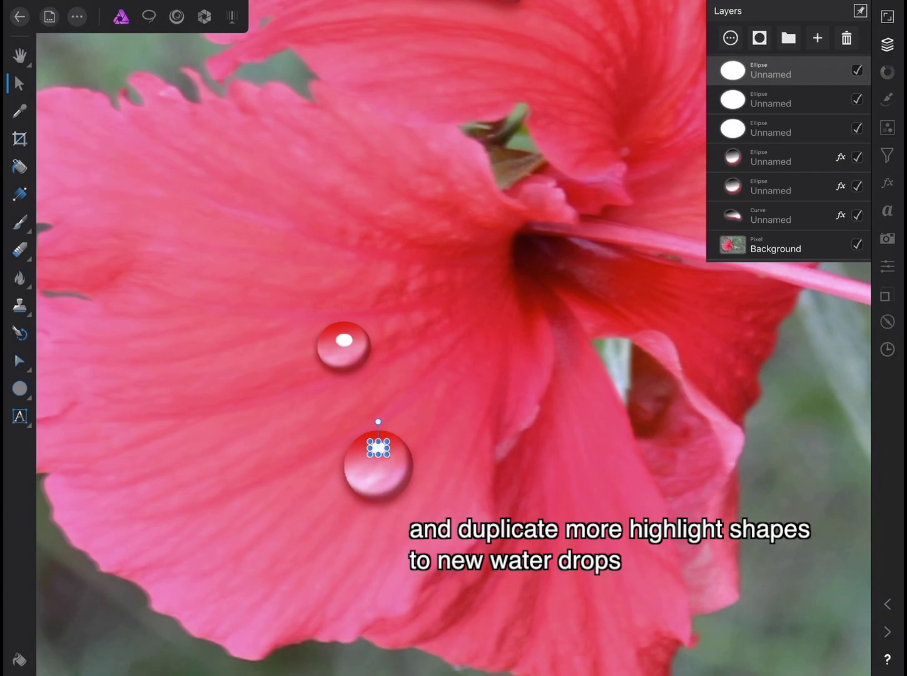
click(20, 388)
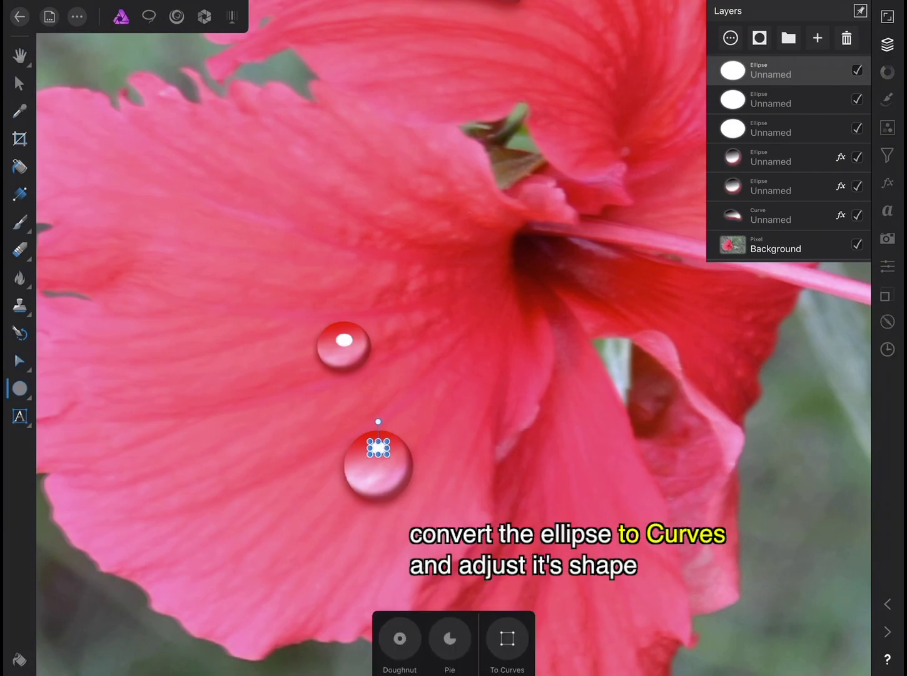
- Convert the larger lower drop to curves and reshape its nodes into a teardrop with a down-left tail
click(769, 157)
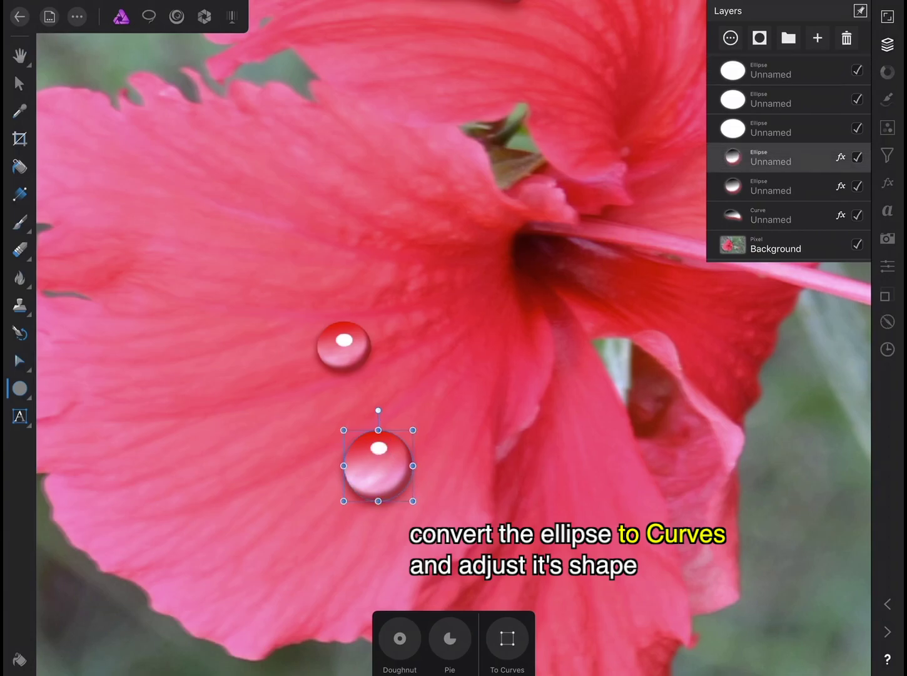
click(508, 639)
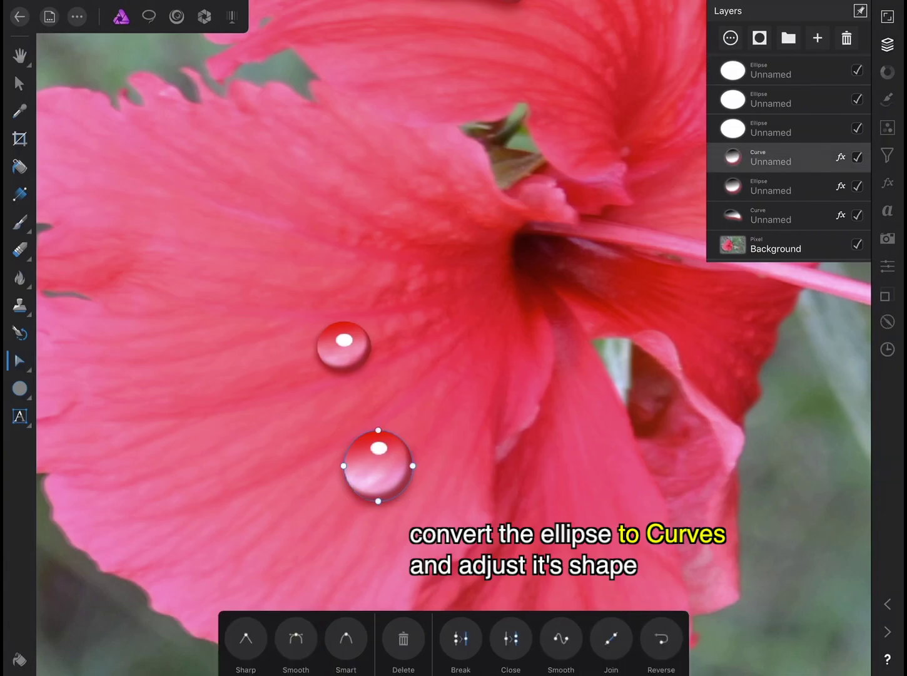
mouse_move(378, 501)
mouse_down()
mouse_move(352, 516)
mouse_move(344, 510)
mouse_up()
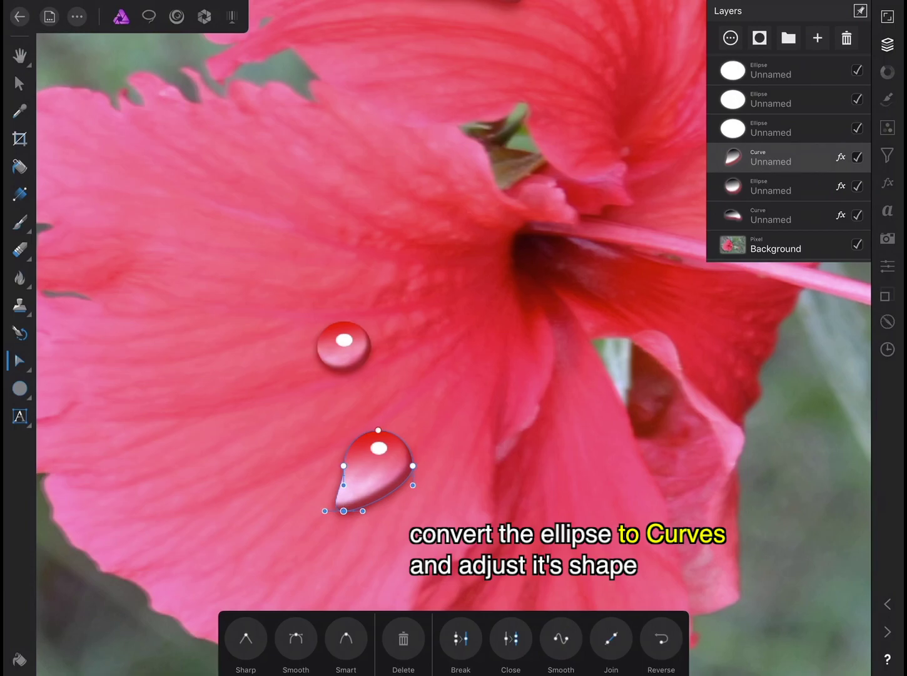
drag(363, 510, 382, 520)
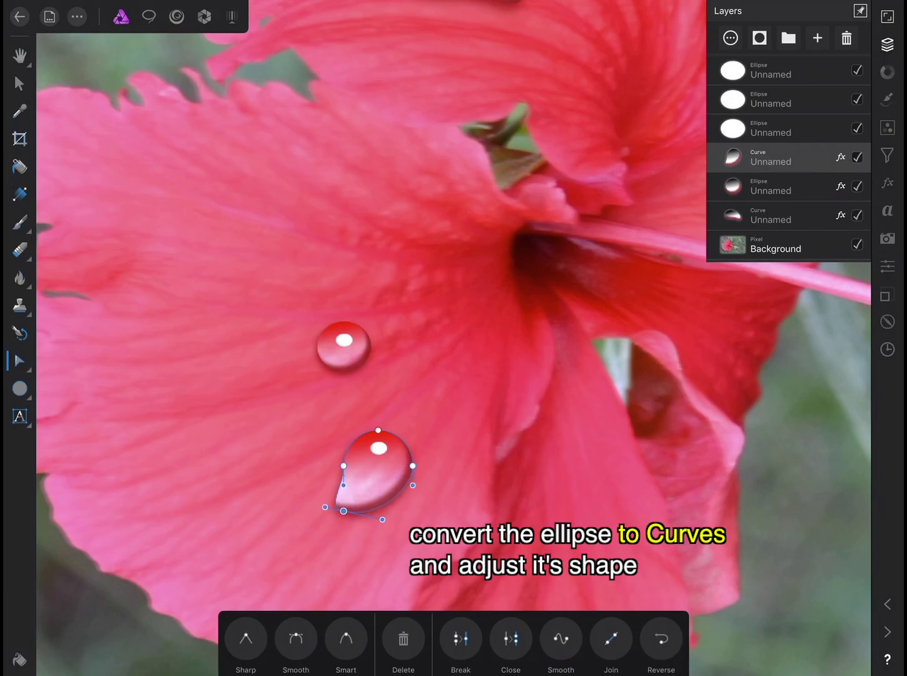
mouse_move(343, 466)
mouse_down()
mouse_move(352, 475)
mouse_move(339, 454)
mouse_up()
drag(325, 507, 320, 500)
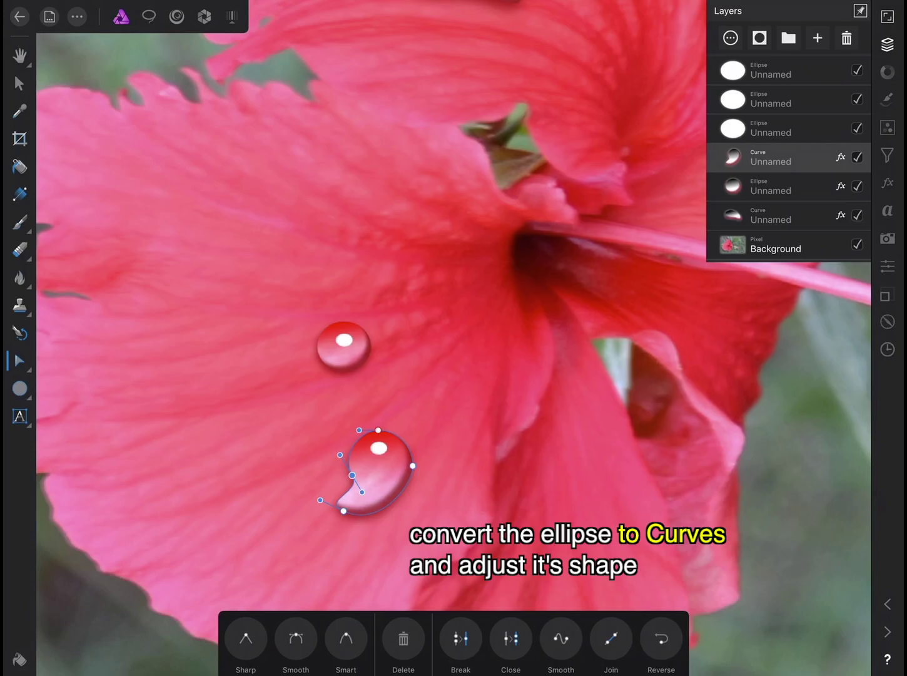
drag(340, 455, 344, 453)
click(344, 511)
drag(380, 527, 386, 526)
- Shift the teardrop's highlight slightly and move the round drop's highlight up near its top
click(19, 83)
click(379, 448)
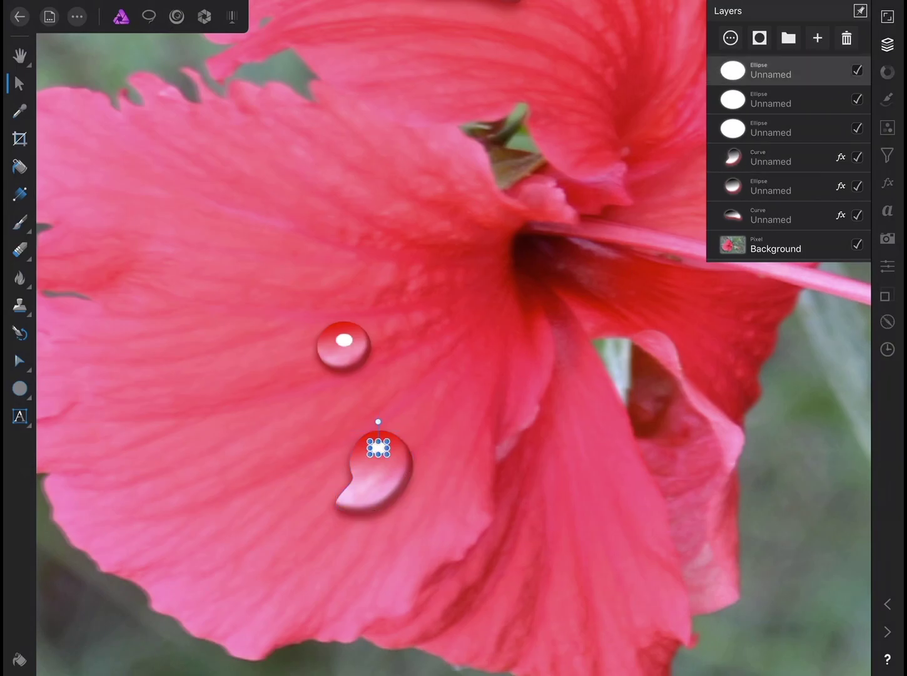
drag(379, 447, 381, 445)
scroll(345, 368, up, 5)
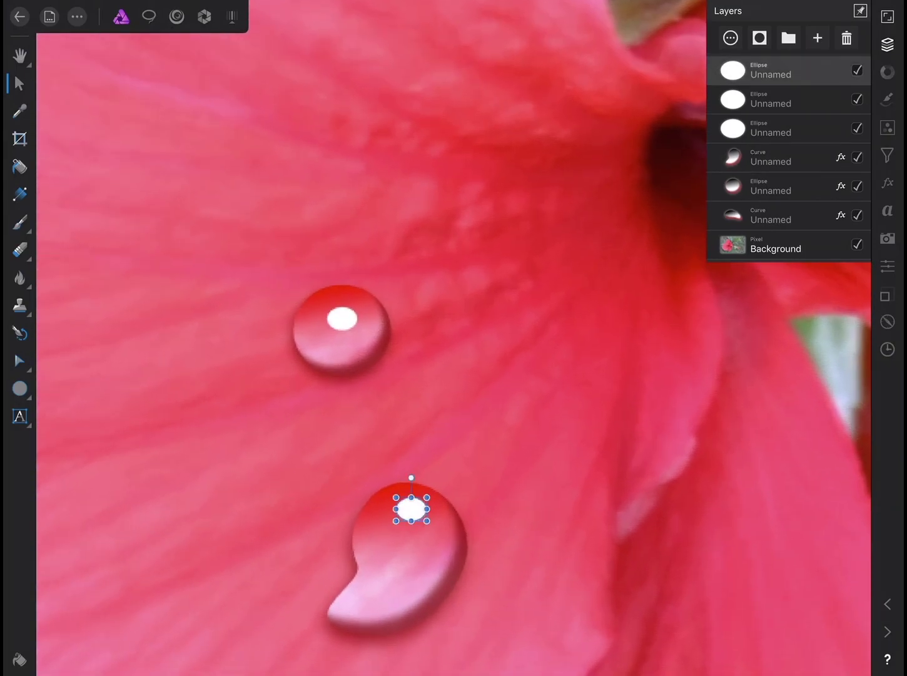
drag(411, 509, 406, 505)
click(343, 318)
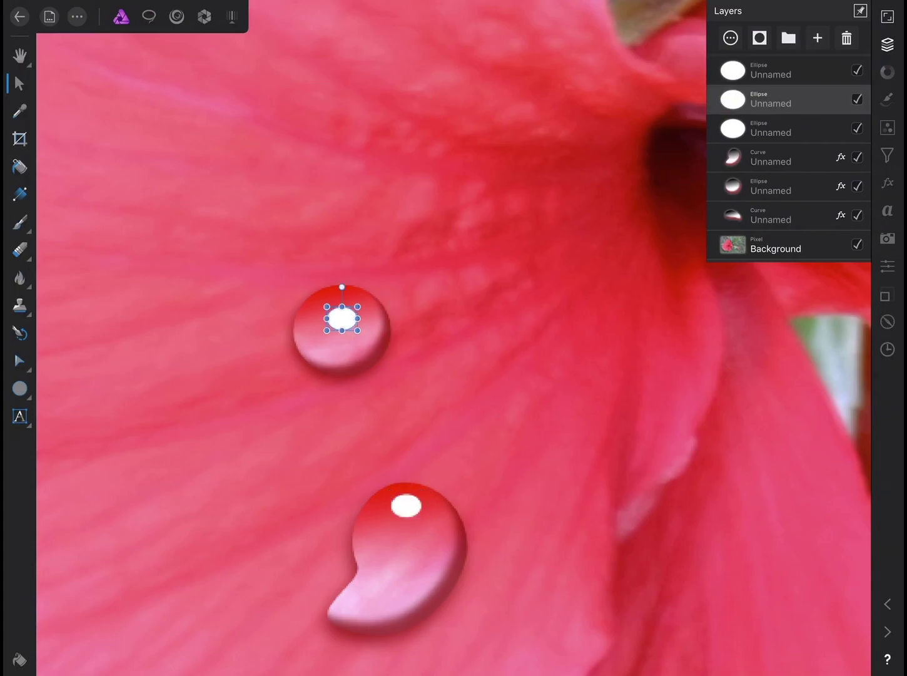
mouse_move(342, 317)
mouse_down()
mouse_move(343, 305)
mouse_move(327, 309)
mouse_up()
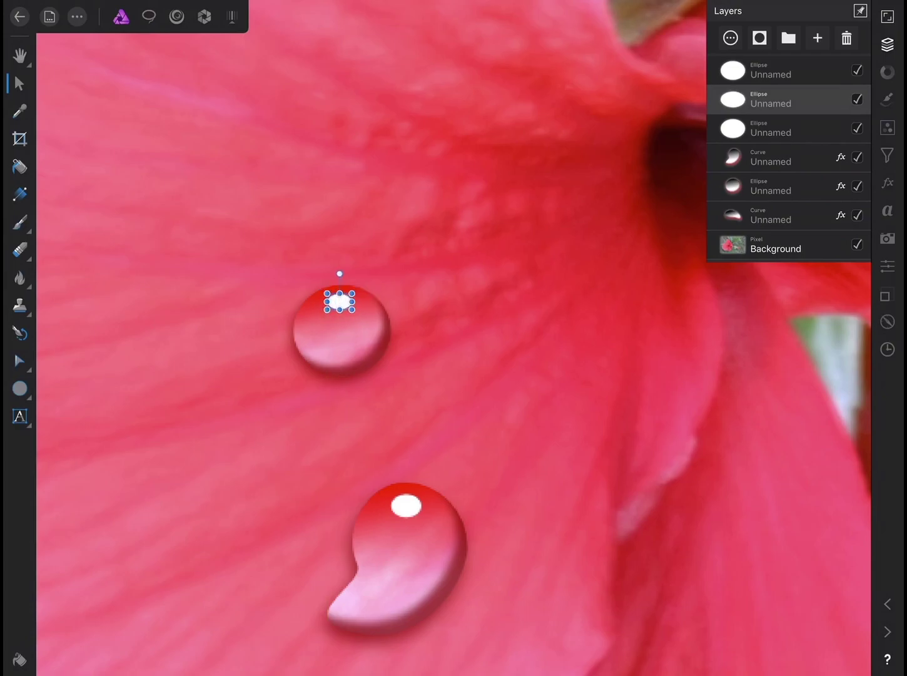
click(776, 244)
- Zoom in and rotate the elongated upper-petal drop slightly clockwise
scroll(454, 338, down, 5)
scroll(454, 339, down, 5)
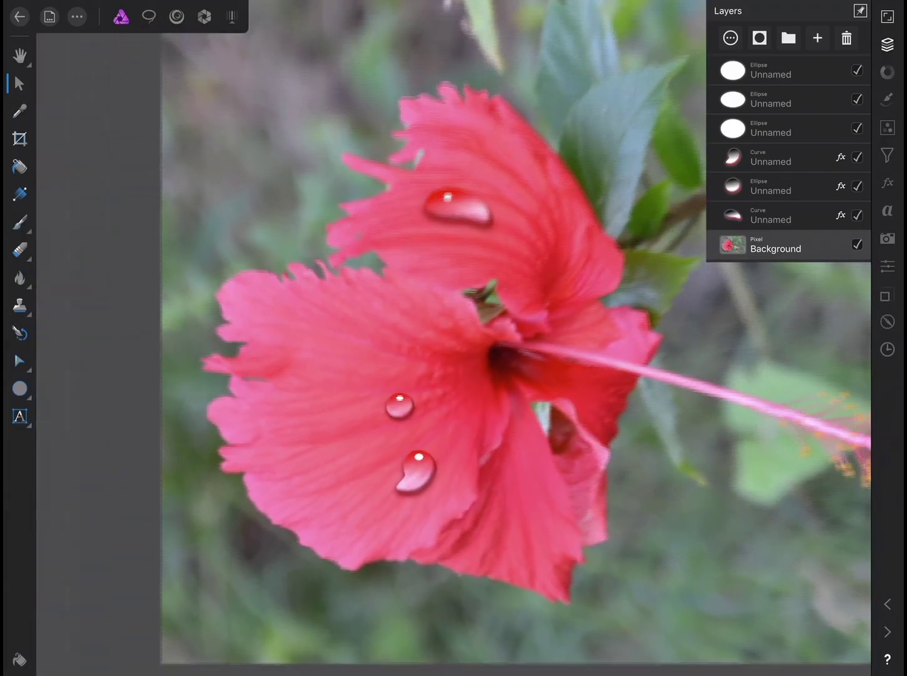
scroll(454, 339, down, 3)
scroll(454, 338, up, 3)
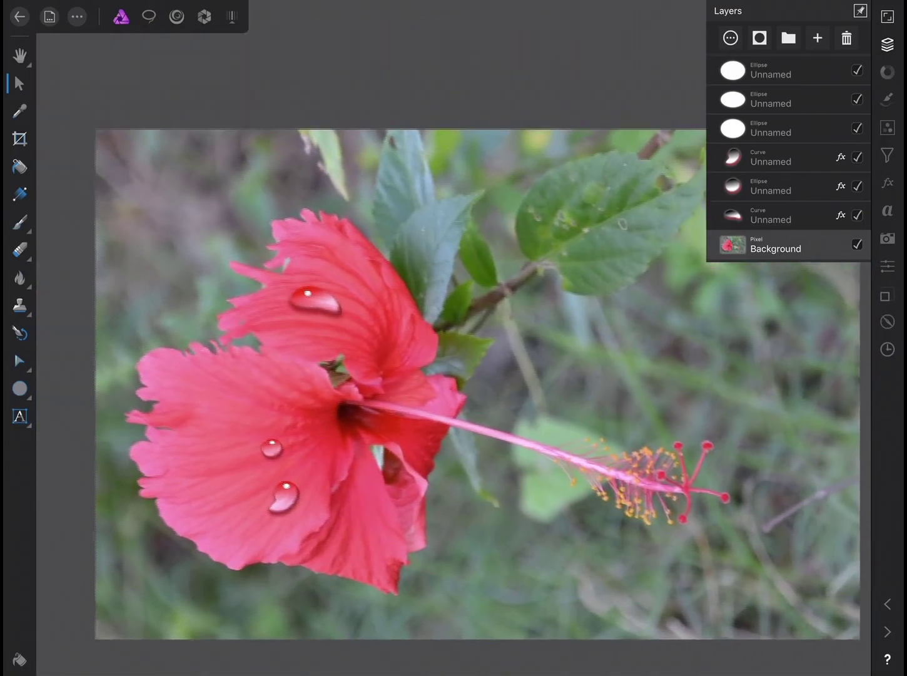
scroll(454, 337, up, 2)
scroll(454, 338, down, 2)
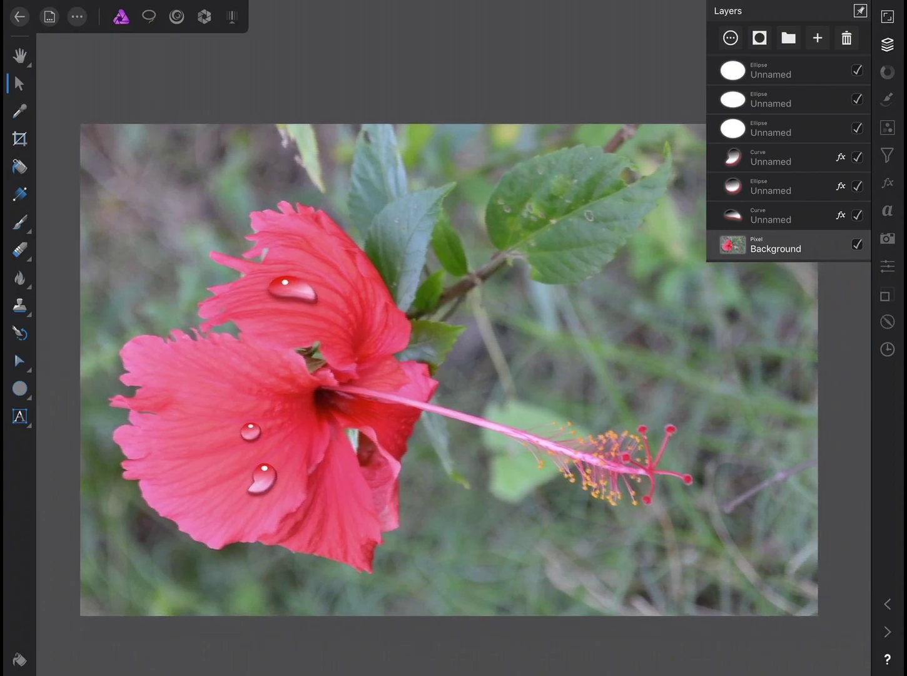
scroll(454, 338, up, 1)
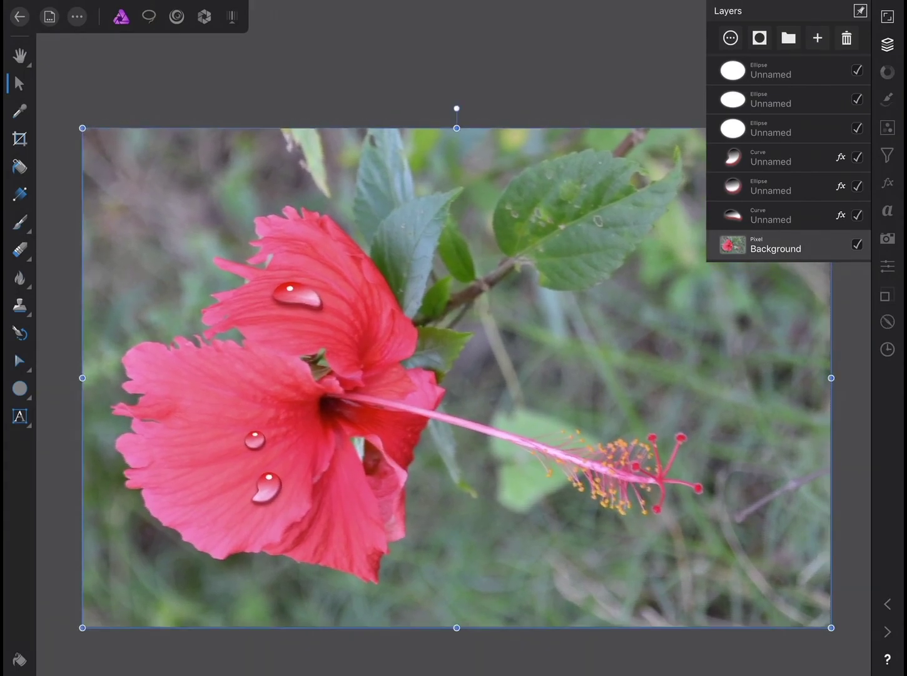
scroll(454, 339, up, 1)
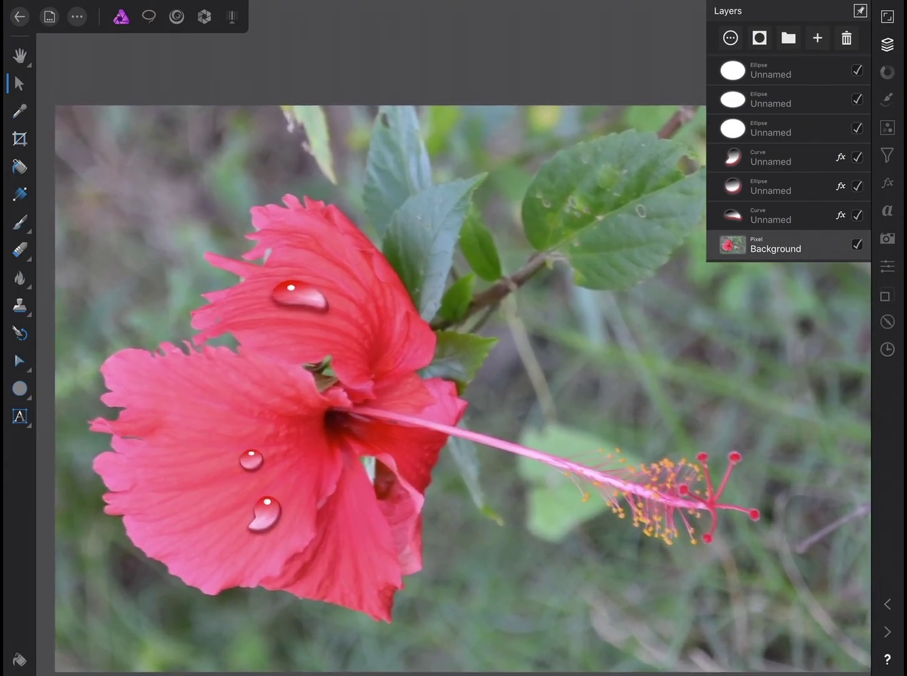
scroll(454, 338, up, 1)
scroll(454, 338, up, 1)
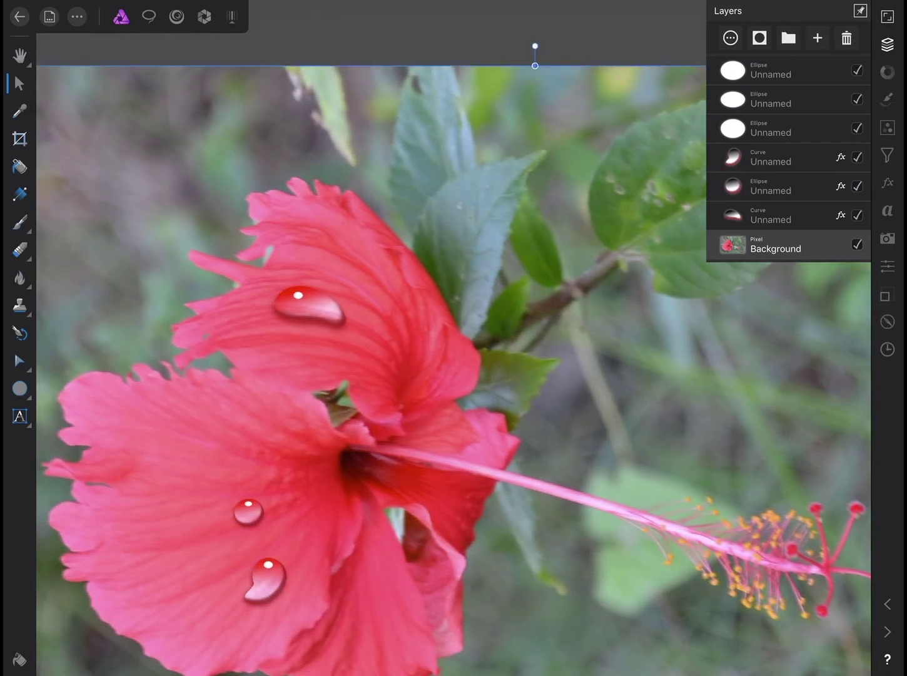
click(309, 305)
scroll(288, 225, up, 1)
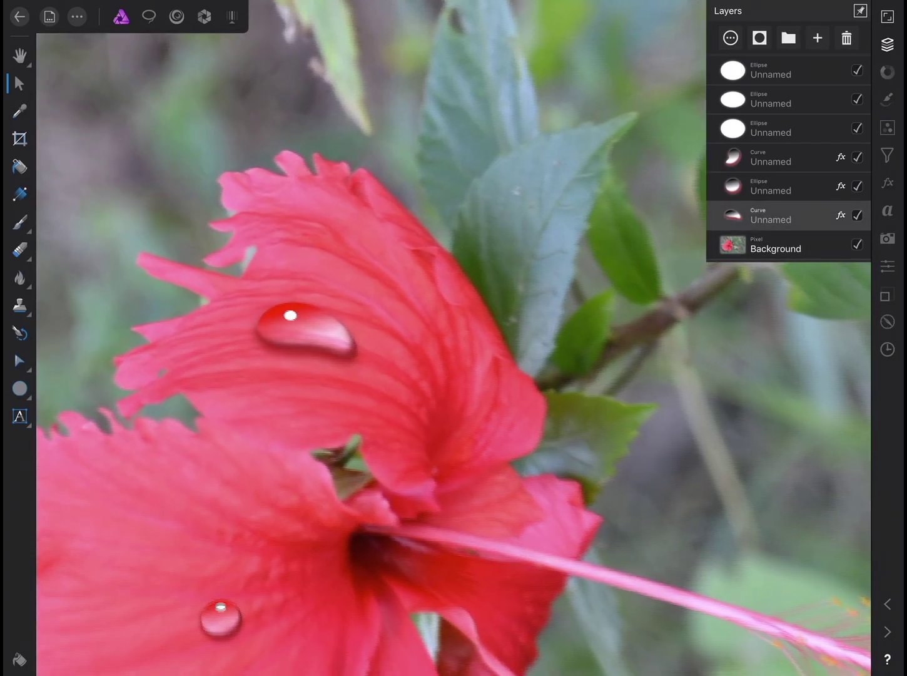
scroll(288, 224, up, 1)
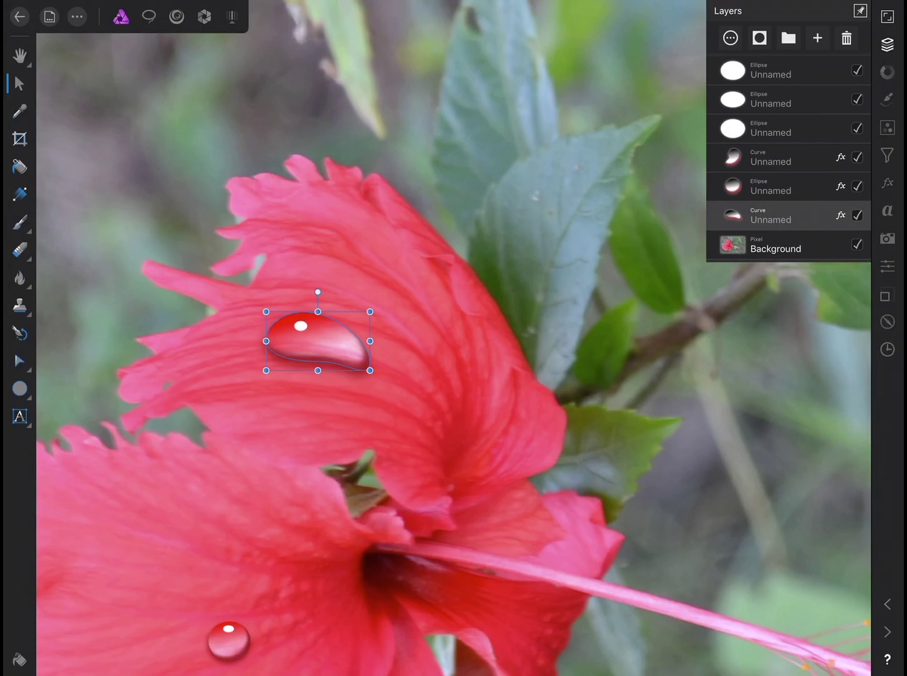
drag(318, 292, 321, 291)
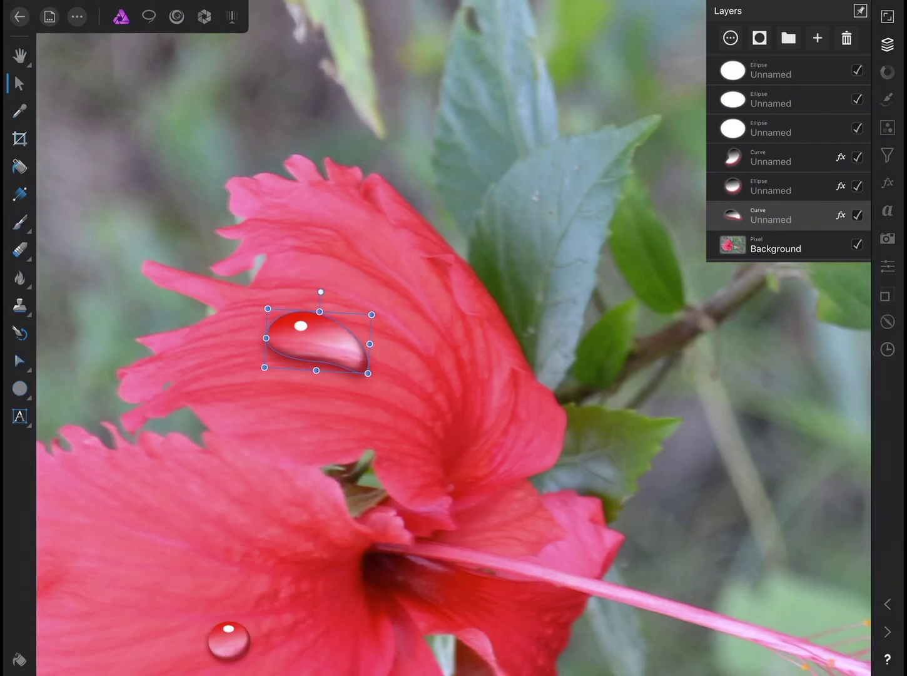
click(776, 244)
scroll(439, 350, down, 3)
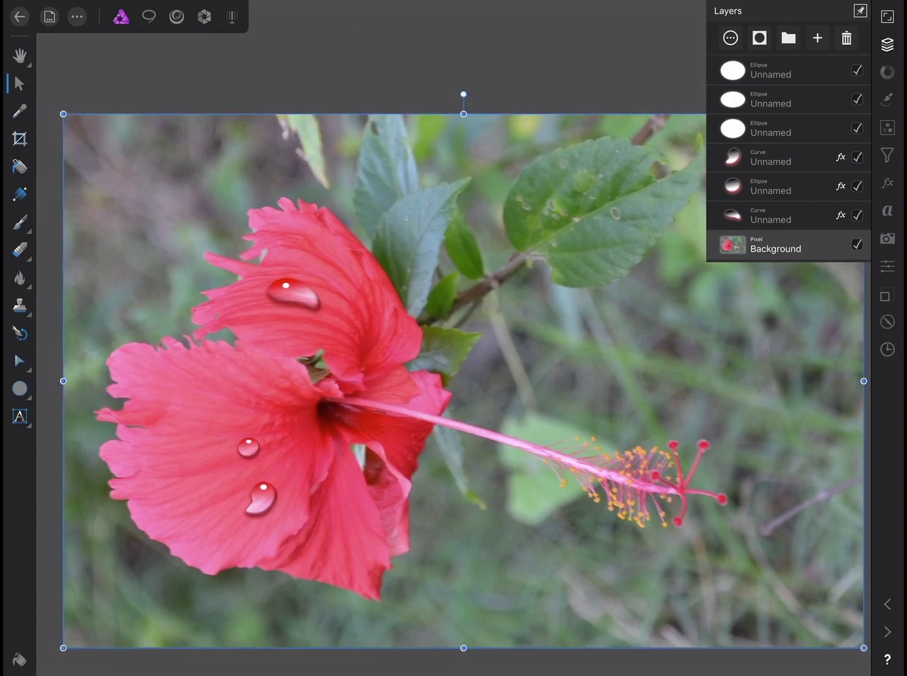
scroll(438, 350, down, 2)
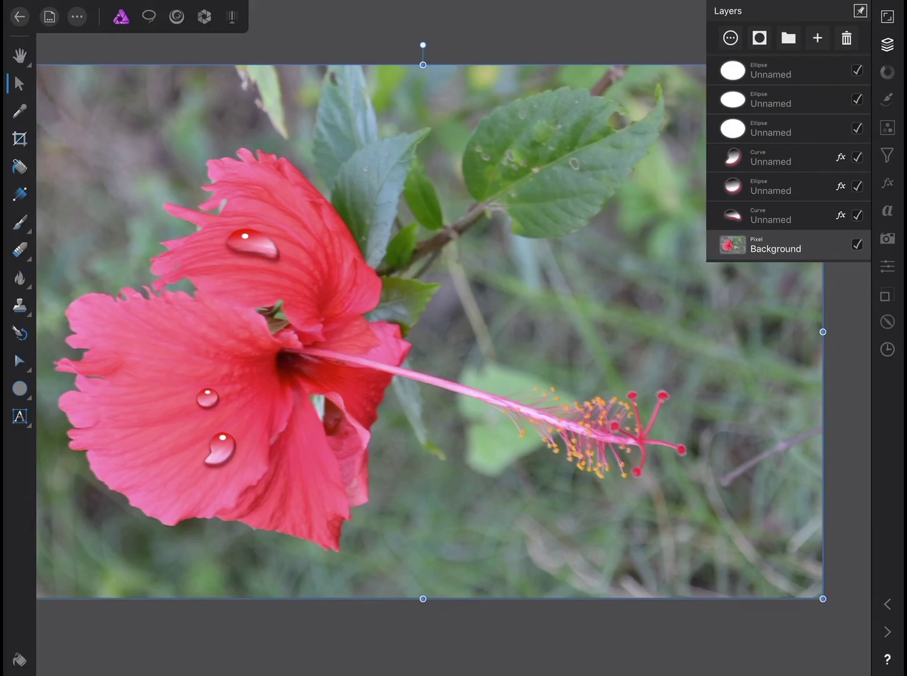
click(777, 216)
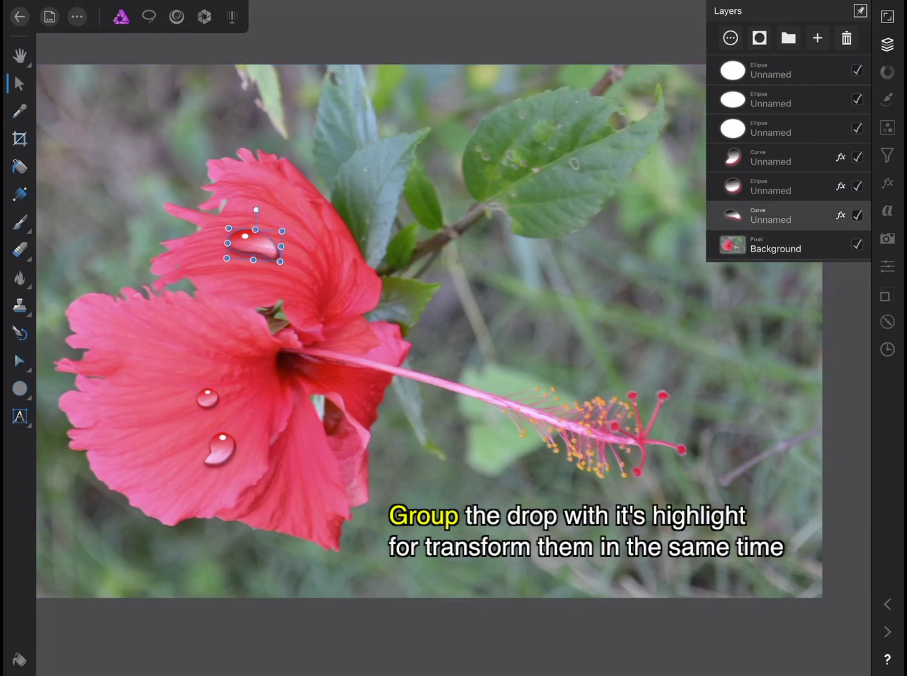
- Group the upper, small round and curved drops each with its own white highlight
click(776, 128)
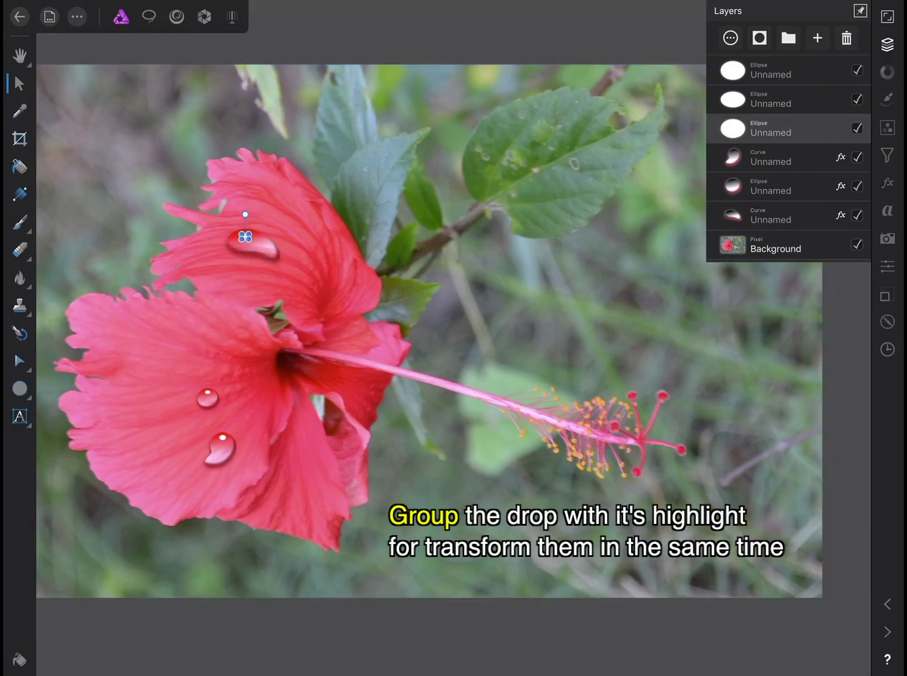
click(777, 214)
click(788, 38)
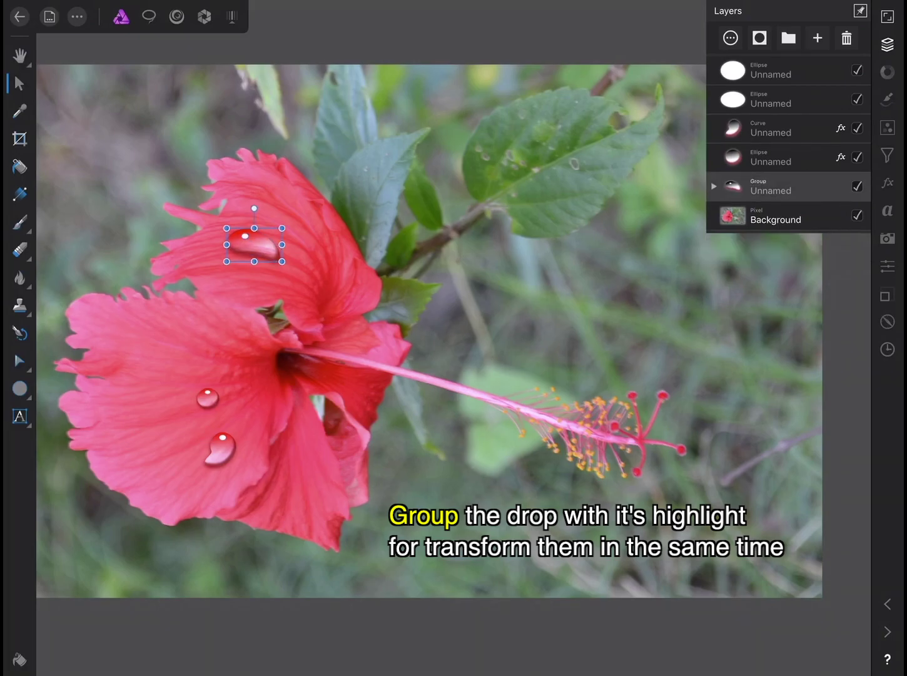
click(777, 157)
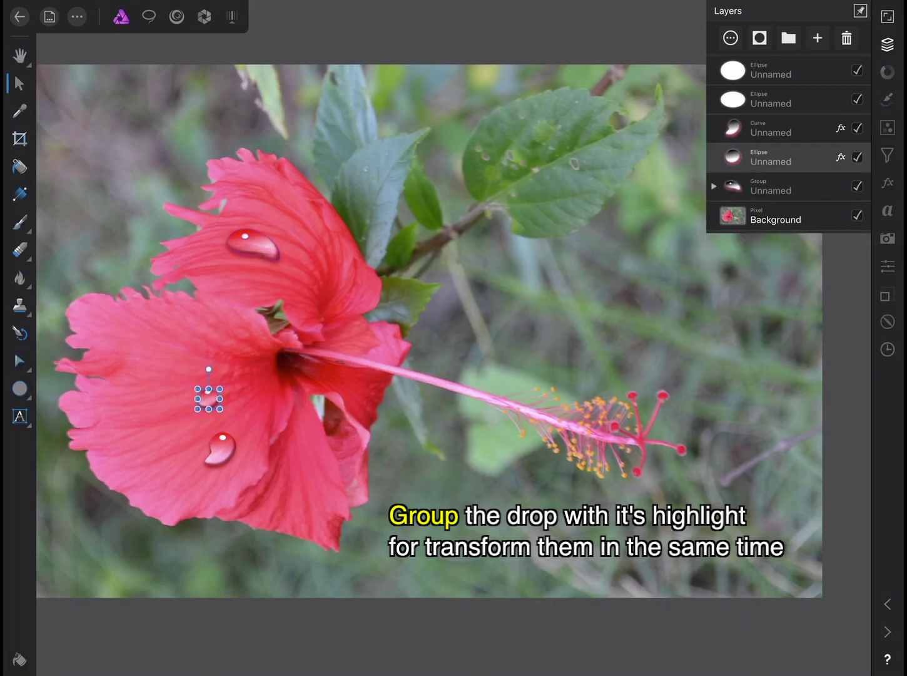
click(776, 98)
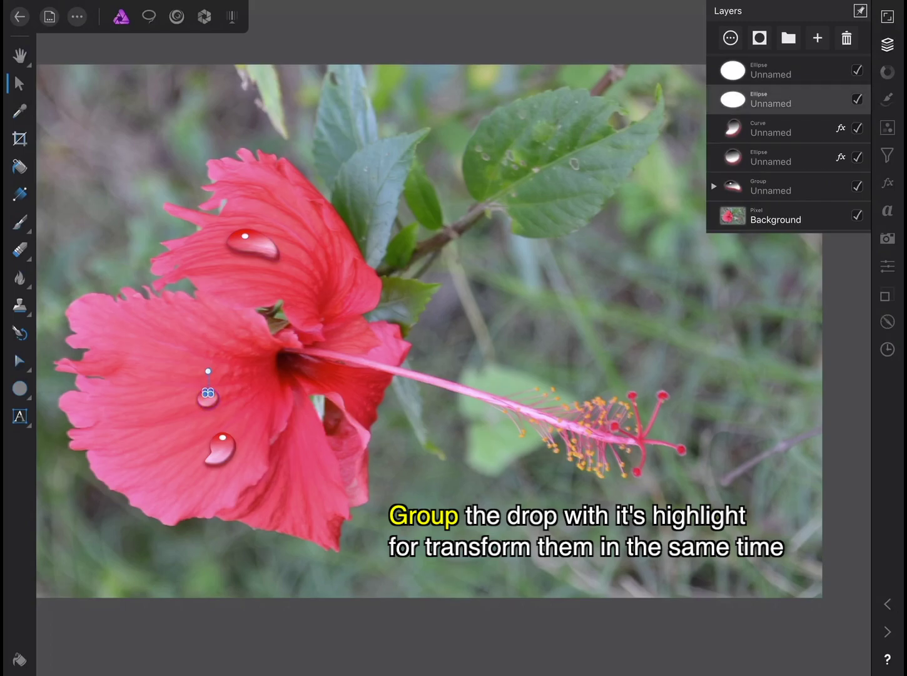
click(776, 157)
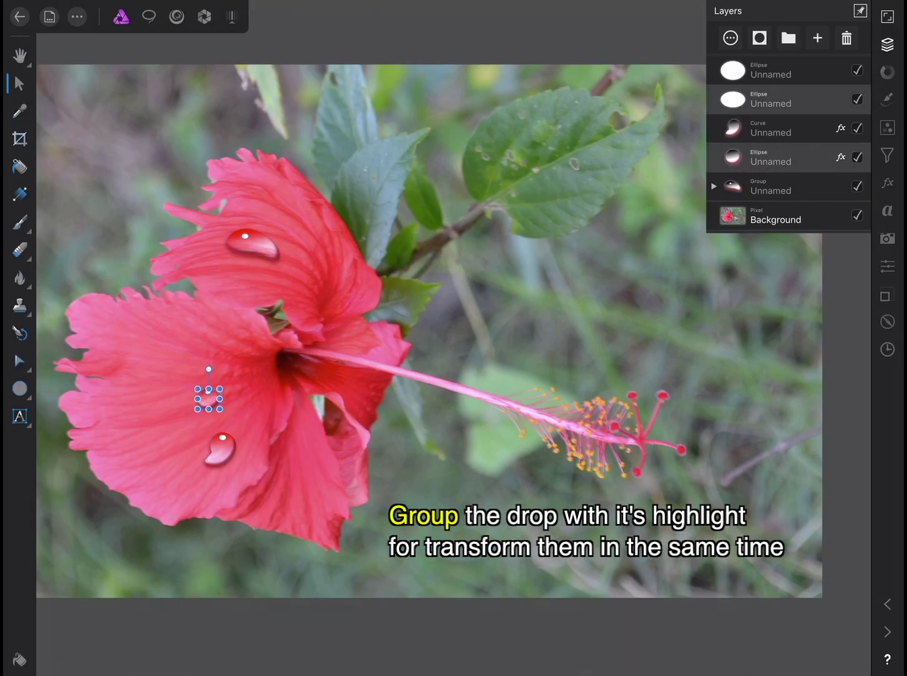
key(ctrl+g)
click(771, 70)
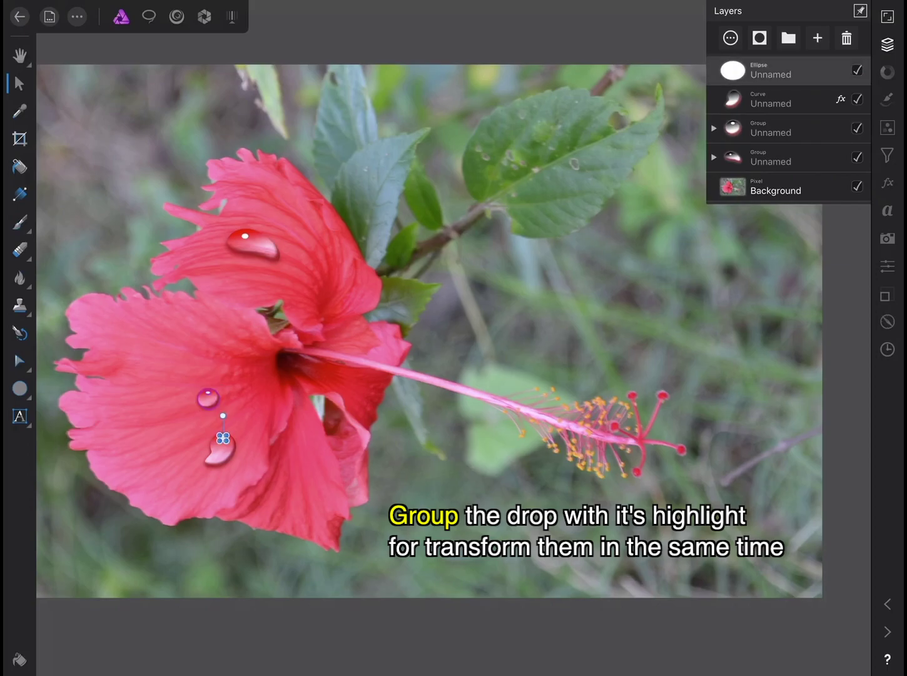
click(771, 99)
key(ctrl+g)
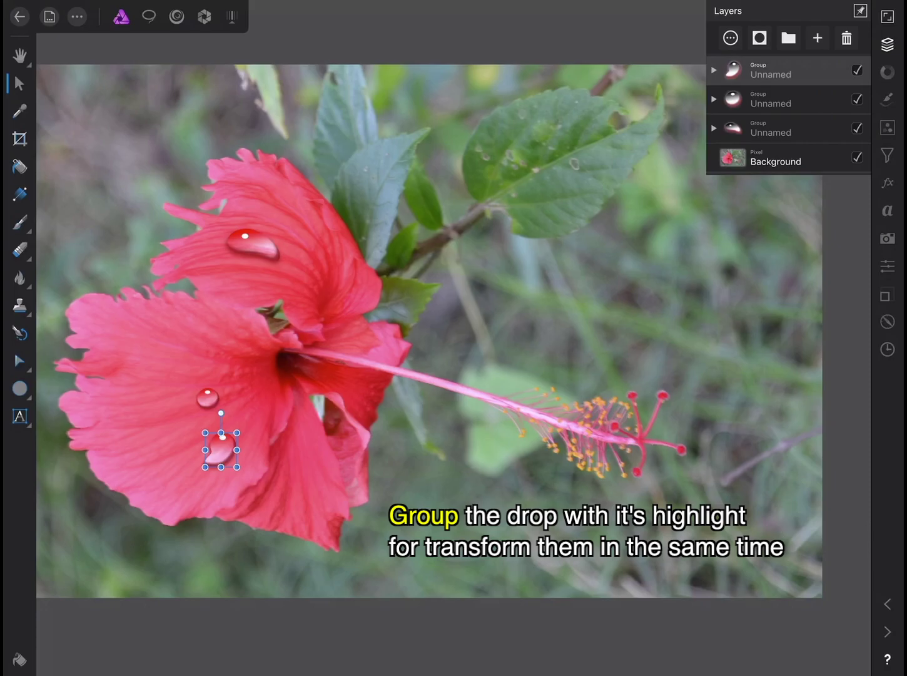
- Nudge the small round drop's group slightly up and right
click(772, 98)
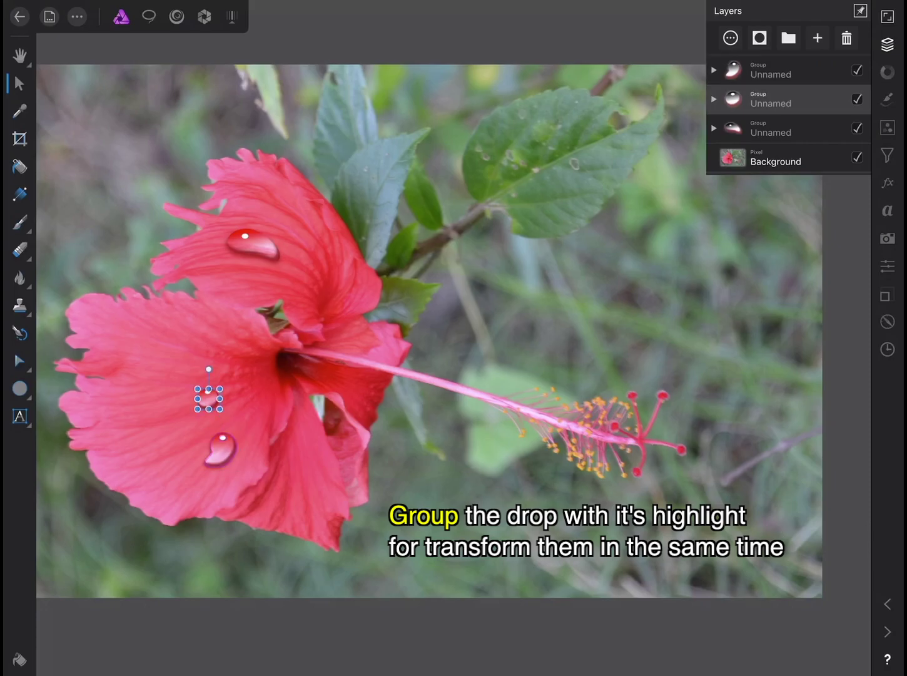
drag(209, 399, 210, 396)
click(776, 157)
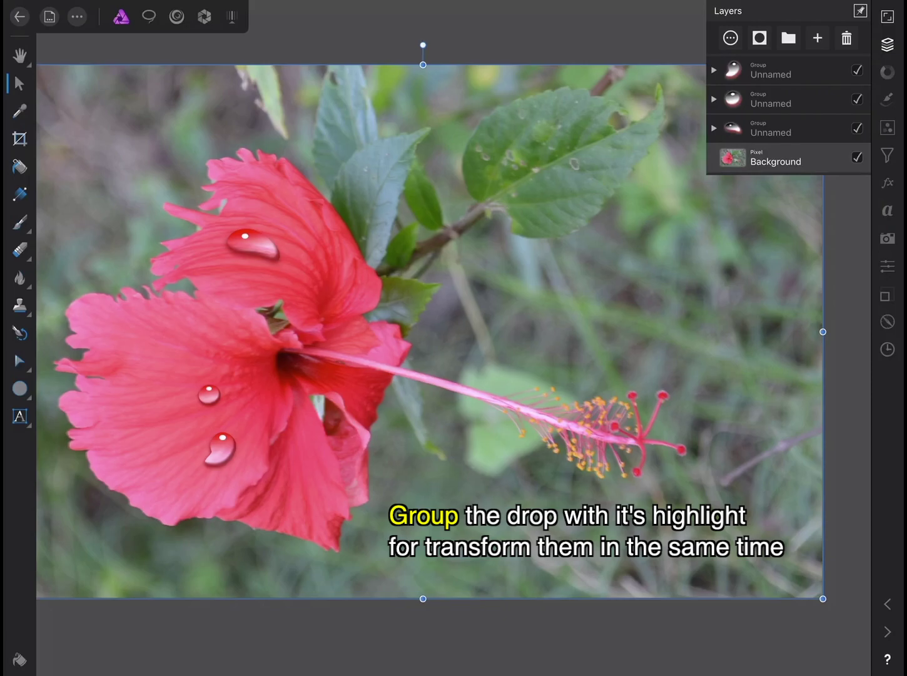
- Shrink the upper-petal drop group to about 138.5 × 83.7 px, then fit the photo in view
click(771, 129)
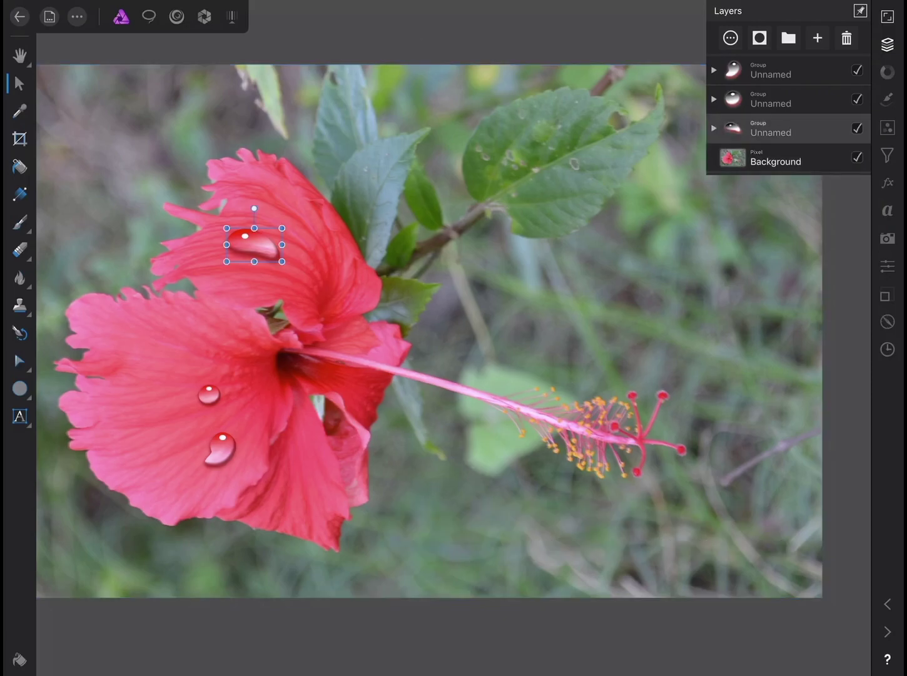
scroll(187, 164, up, 5)
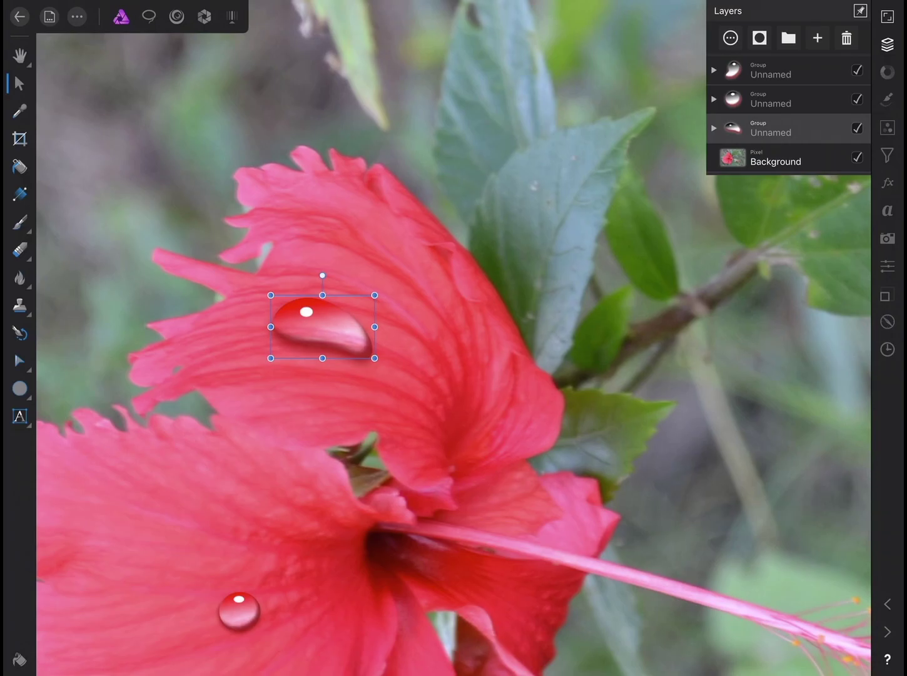
drag(270, 295, 279, 301)
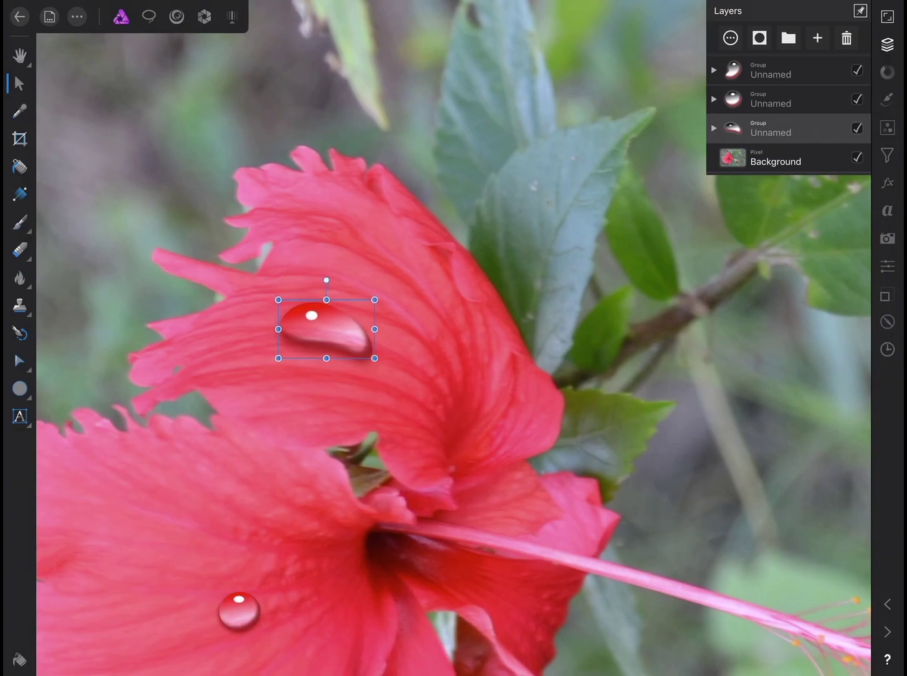
drag(279, 358, 284, 355)
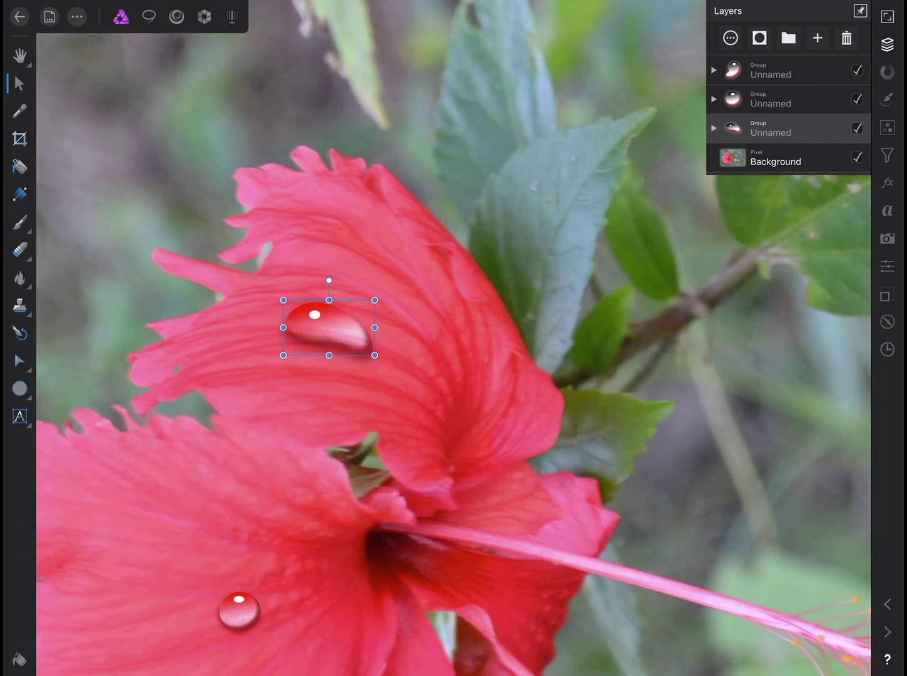
drag(374, 356, 372, 354)
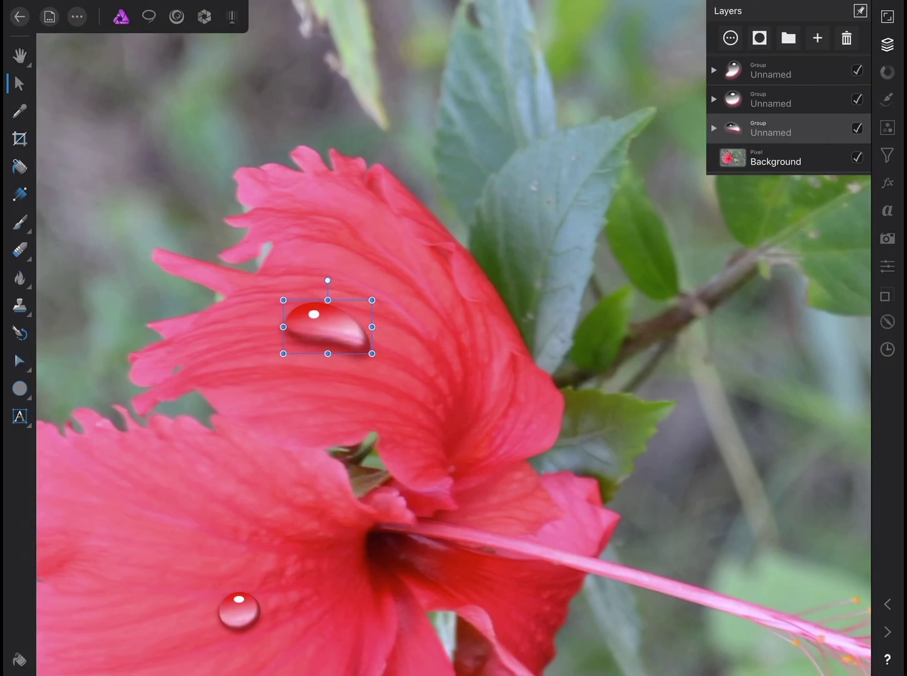
click(776, 157)
key(ctrl+0)
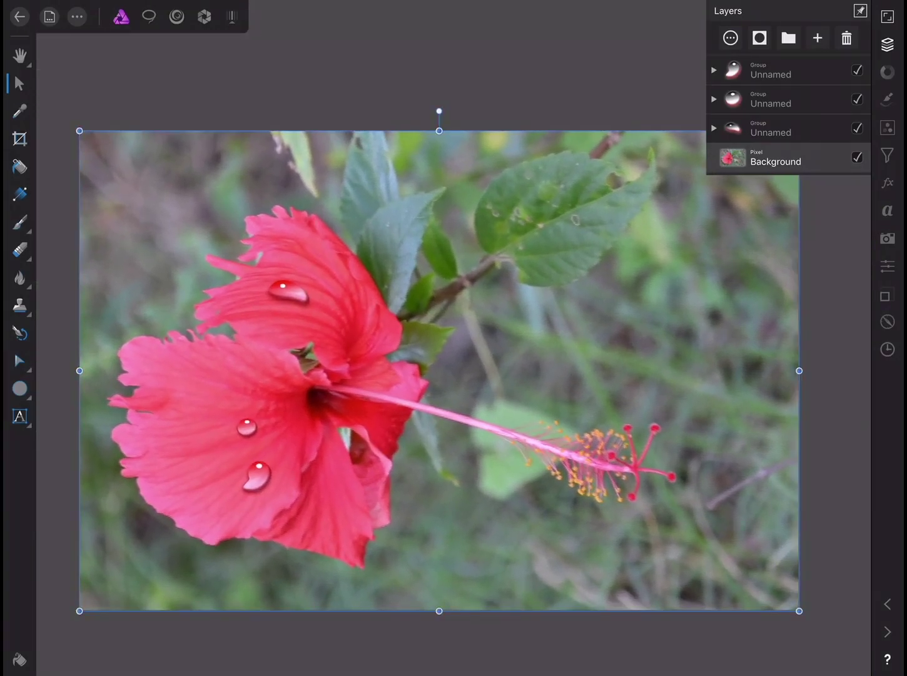
key(ctrl+d)
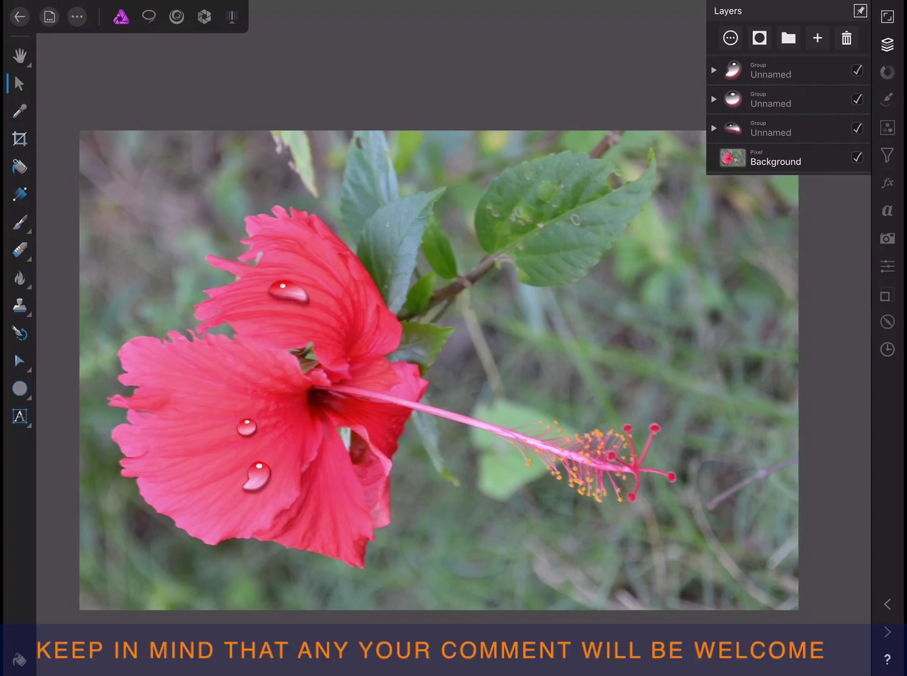